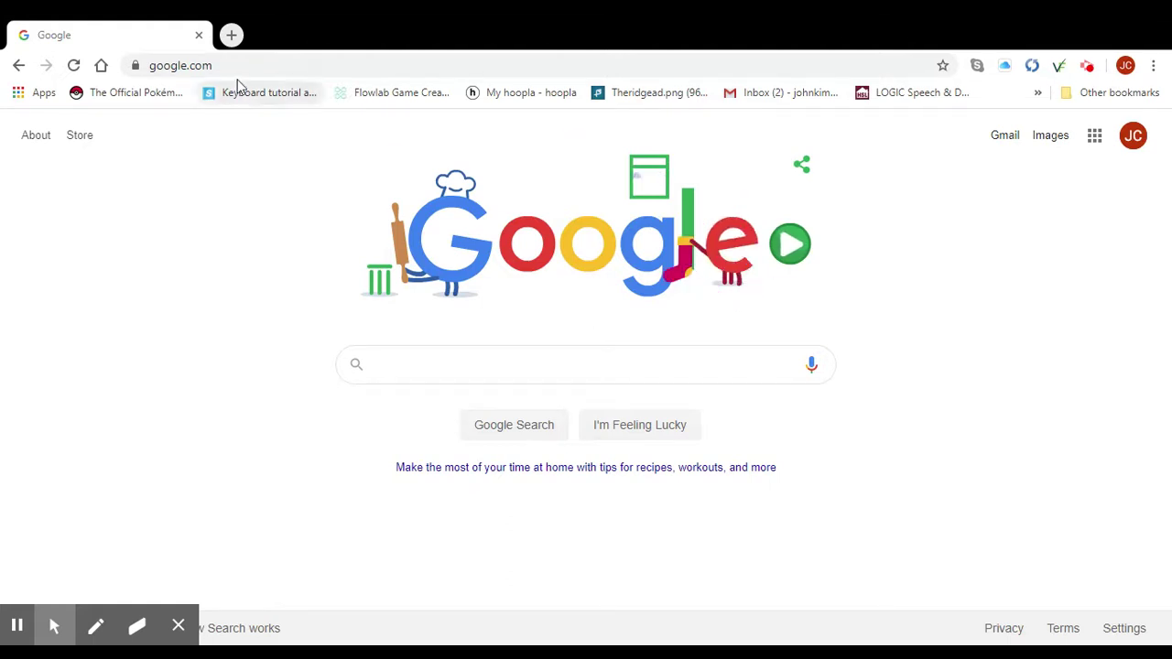
Go to planningcenteronline.com from the 'plann' address suggestion to reach the Services dashboard.
{"action": "left_click", "coordinate": [213, 65]}
{"action": "key", "text": "ctrl+a"}
{"action": "type", "text": "pl"}
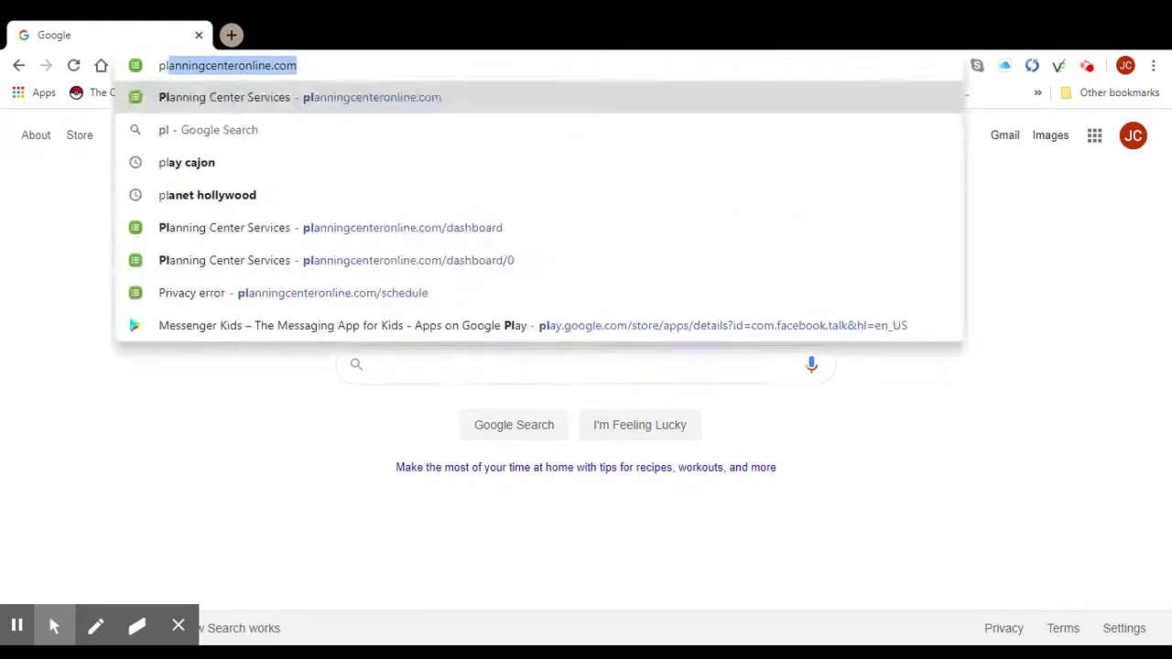
{"action": "type", "text": "ann"}
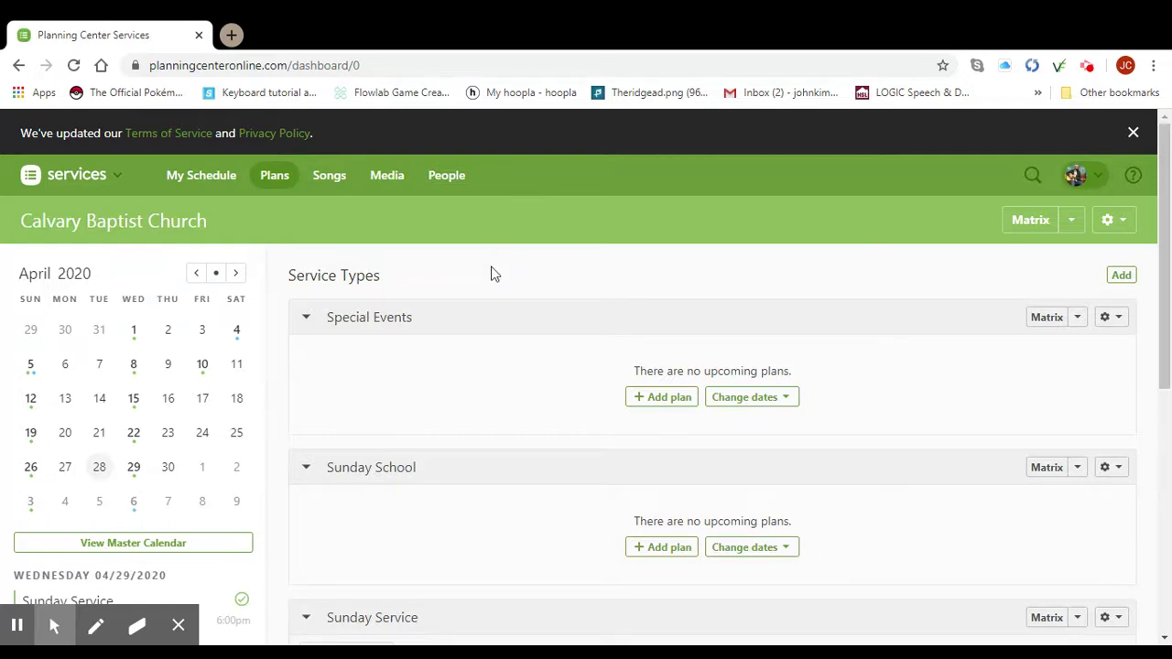
Open the May 10, 2020 Sunday Service plan and bring up its add-people options.
{"action": "scroll", "coordinate": [492, 274], "scroll_direction": "down", "scroll_amount": 1}
{"action": "scroll", "coordinate": [492, 273], "scroll_direction": "down", "scroll_amount": 1}
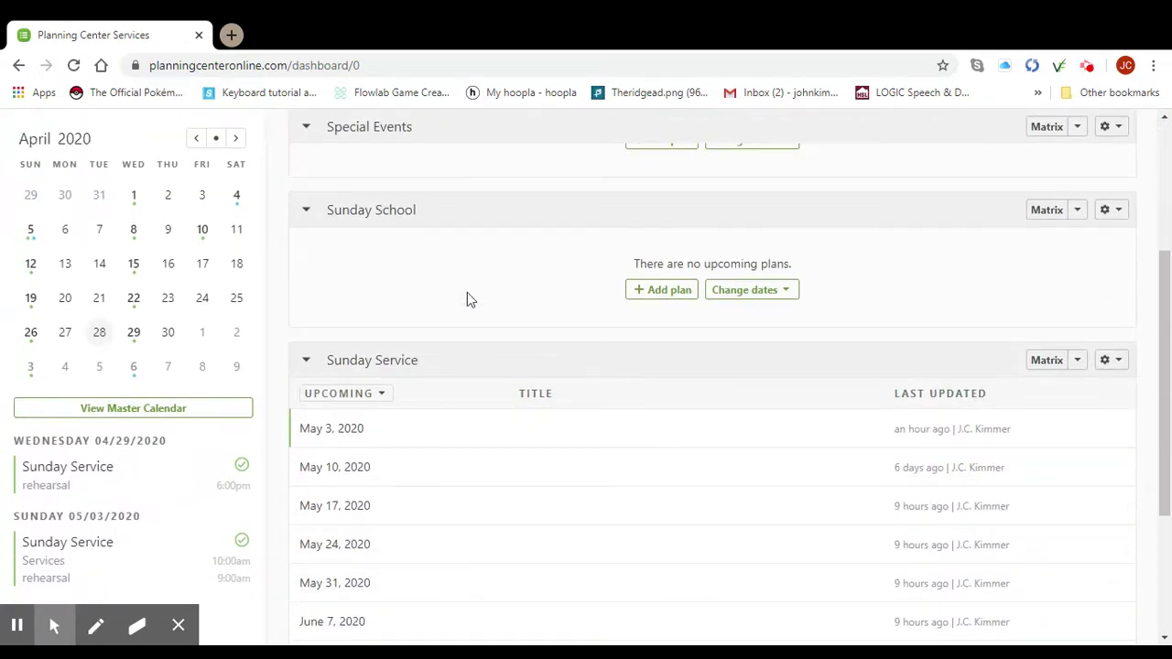
{"action": "left_click", "coordinate": [395, 469]}
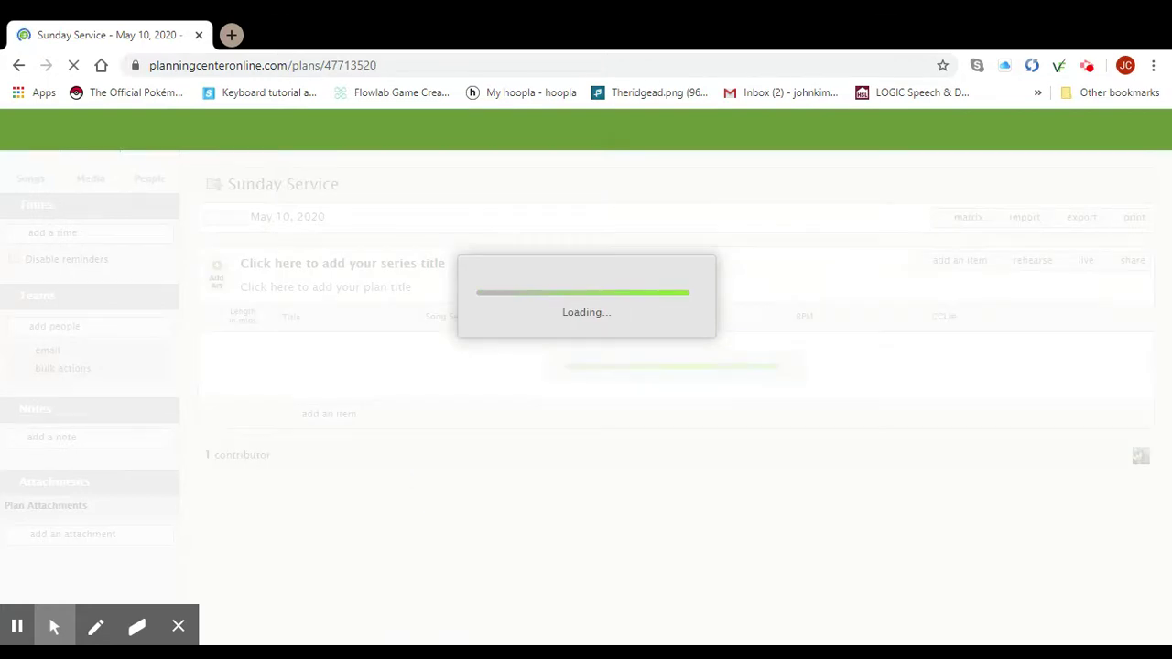
{"action": "scroll", "coordinate": [491, 378], "scroll_direction": "down", "scroll_amount": 1}
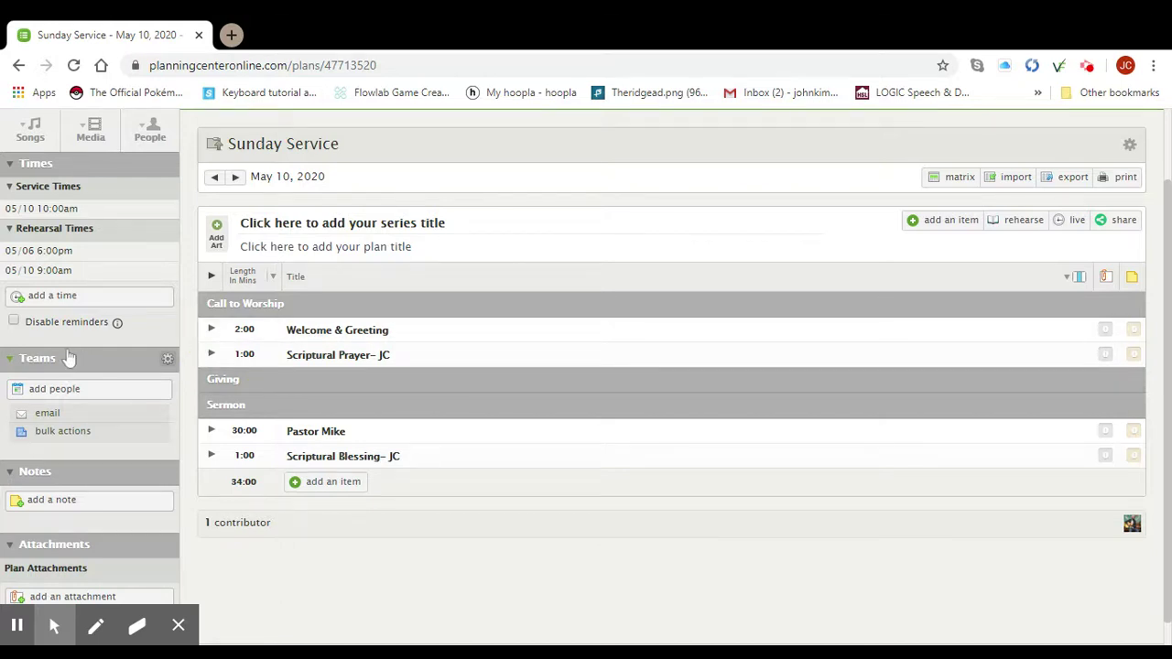
{"action": "left_click", "coordinate": [53, 391]}
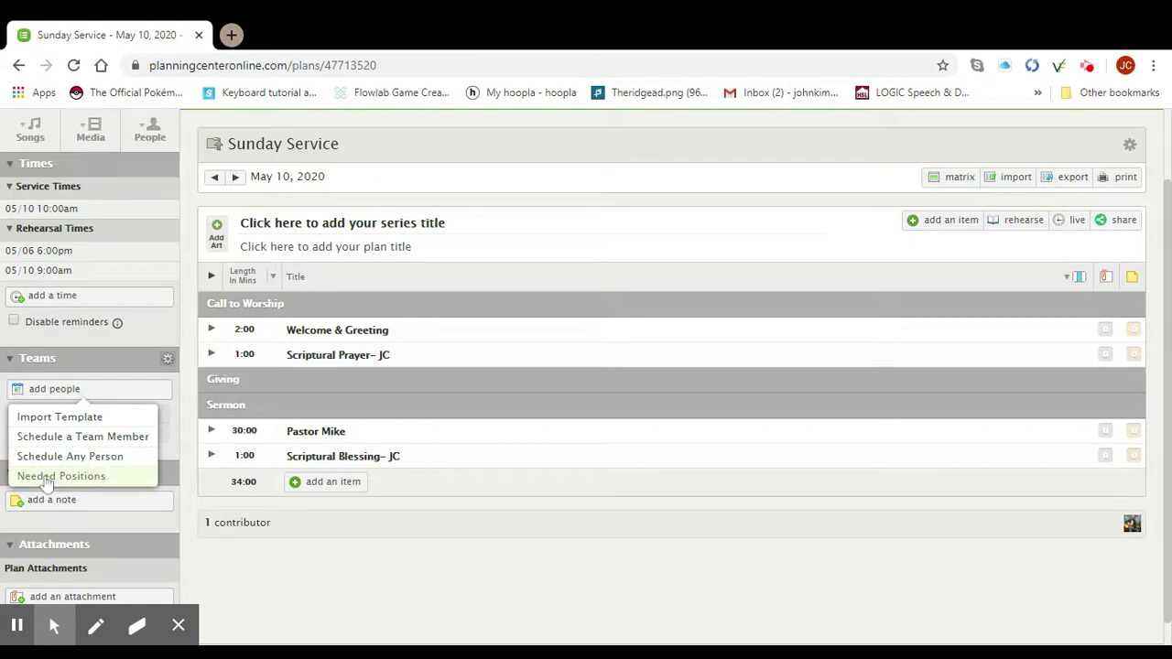
Open the Needed Positions editor for the plan's teams.
{"action": "left_click", "coordinate": [46, 481]}
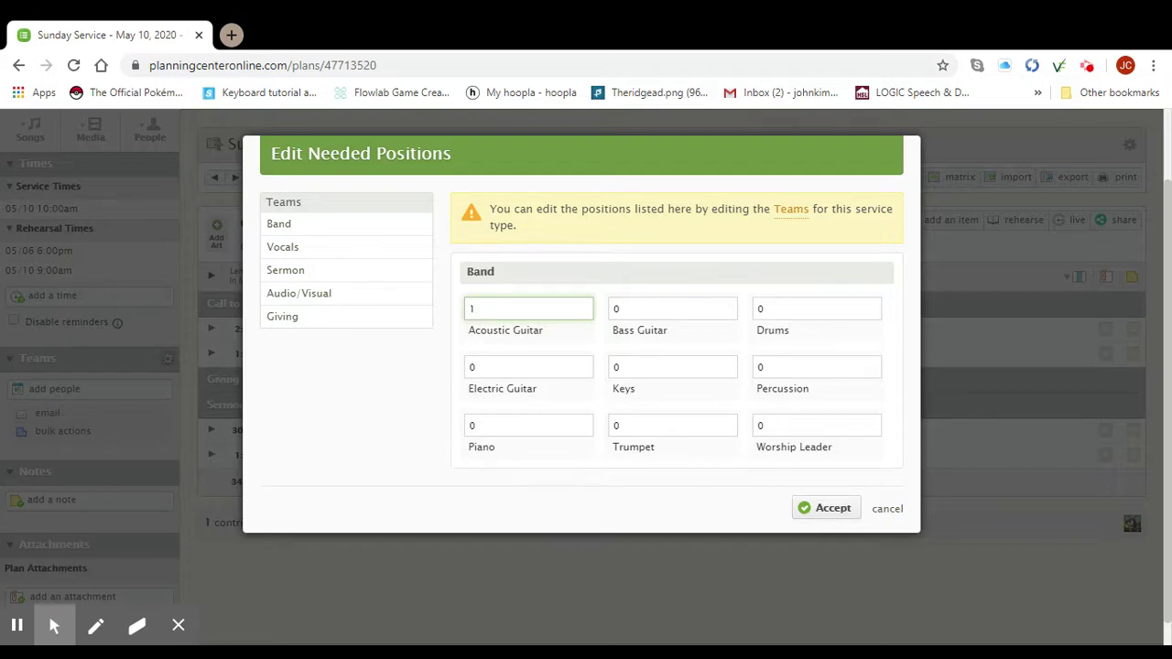
Set the Band's Drums, Keys and Piano needed counts to 1 each.
{"action": "left_click", "coordinate": [759, 308]}
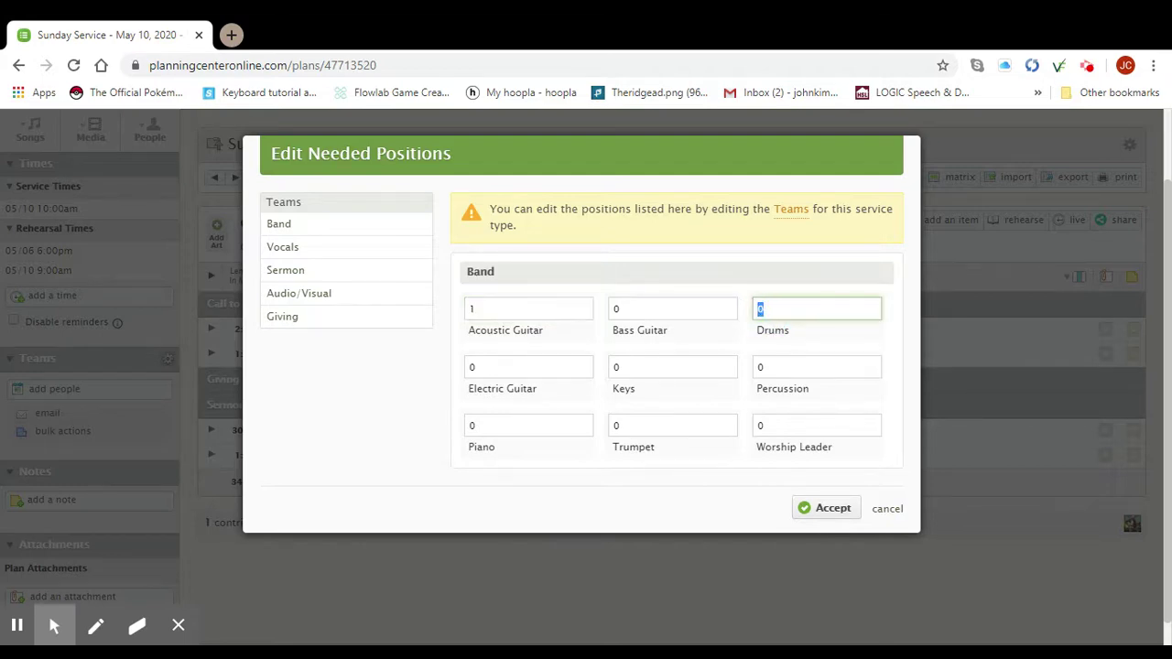
{"action": "type", "text": "1"}
{"action": "left_click", "coordinate": [616, 368]}
{"action": "type", "text": "1"}
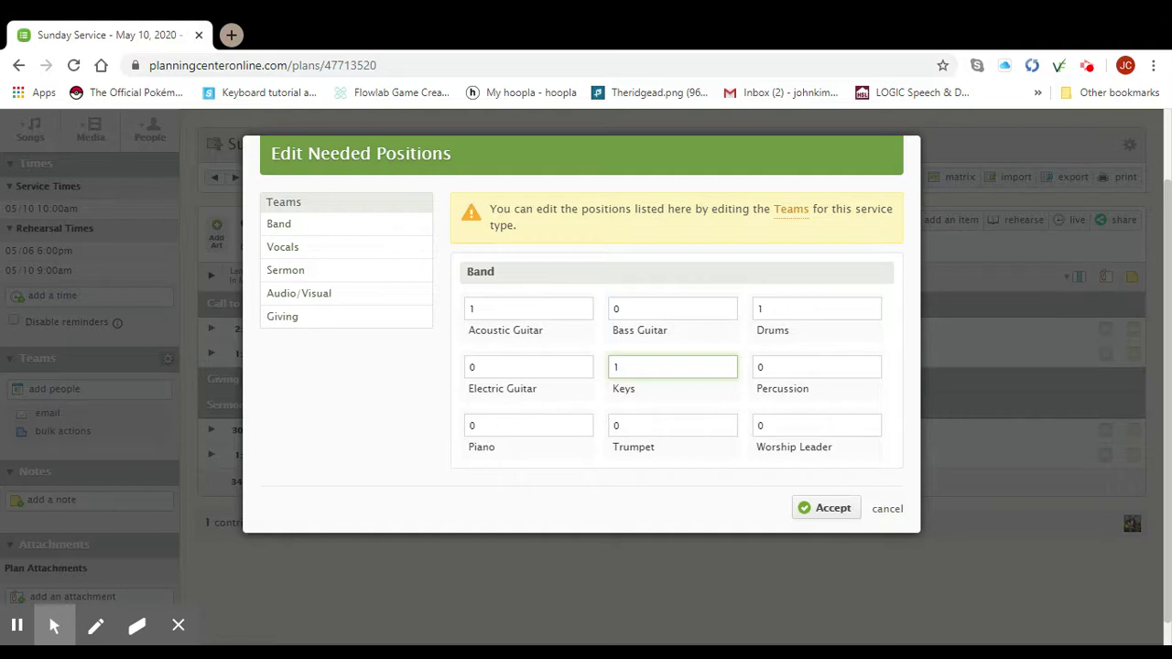
{"action": "left_click", "coordinate": [472, 425]}
{"action": "type", "text": "1"}
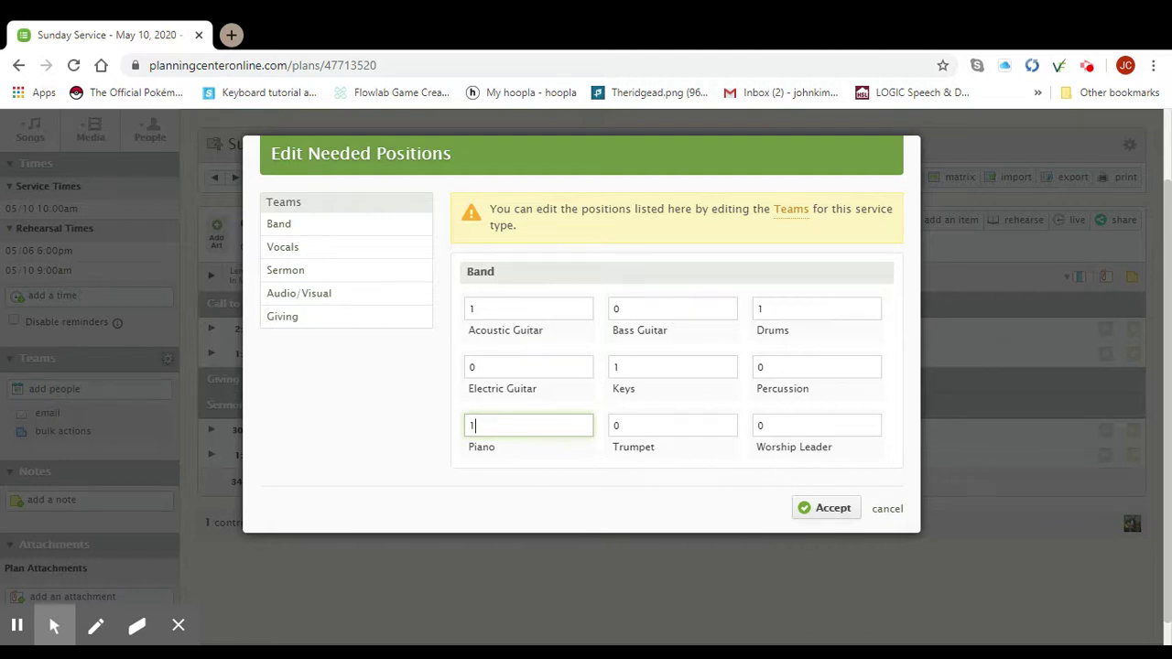
{"action": "left_click", "coordinate": [300, 235]}
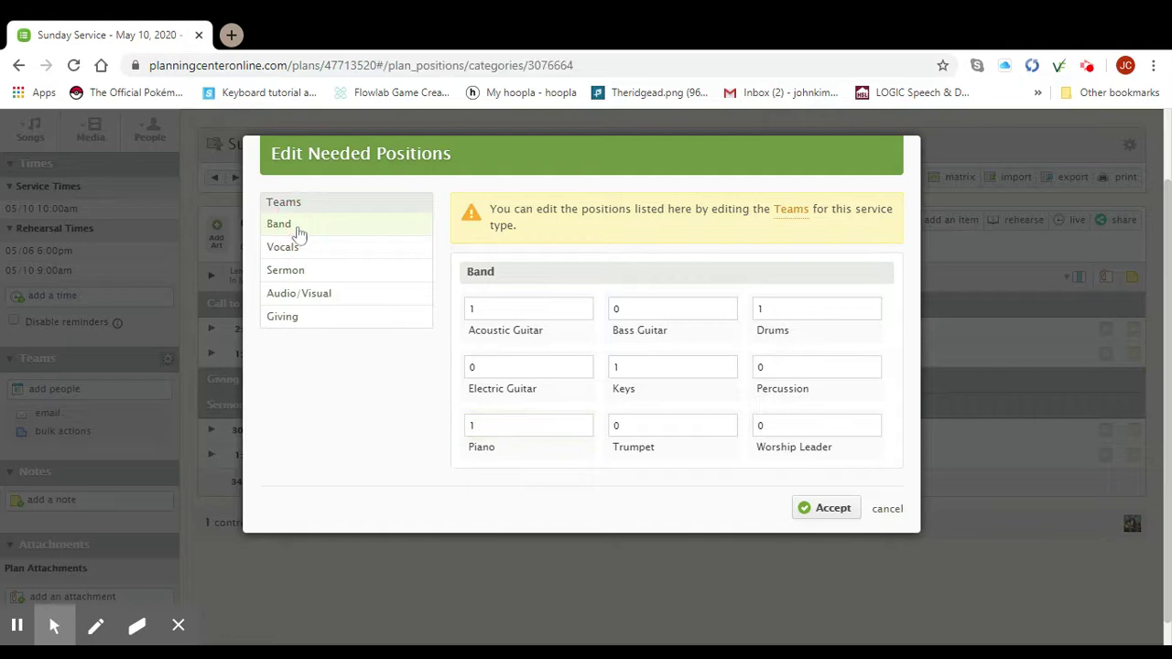
Require 2 Worship Team singers under Vocals and 1 Preacher under Sermon.
{"action": "left_click", "coordinate": [298, 251]}
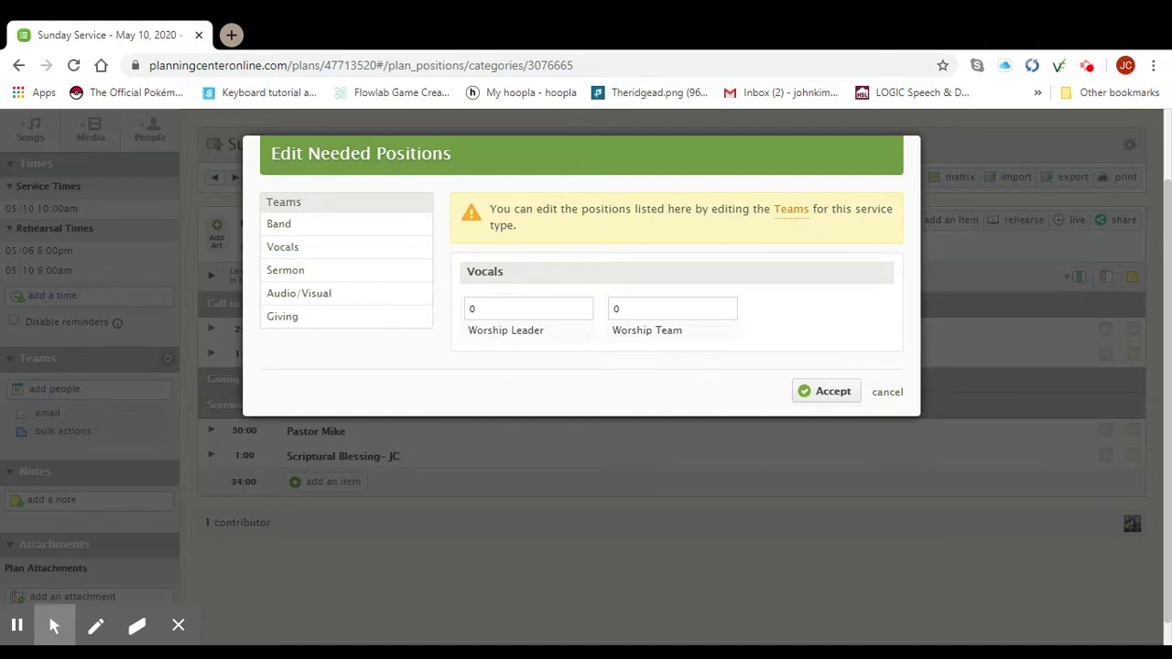
{"action": "left_click", "coordinate": [631, 309]}
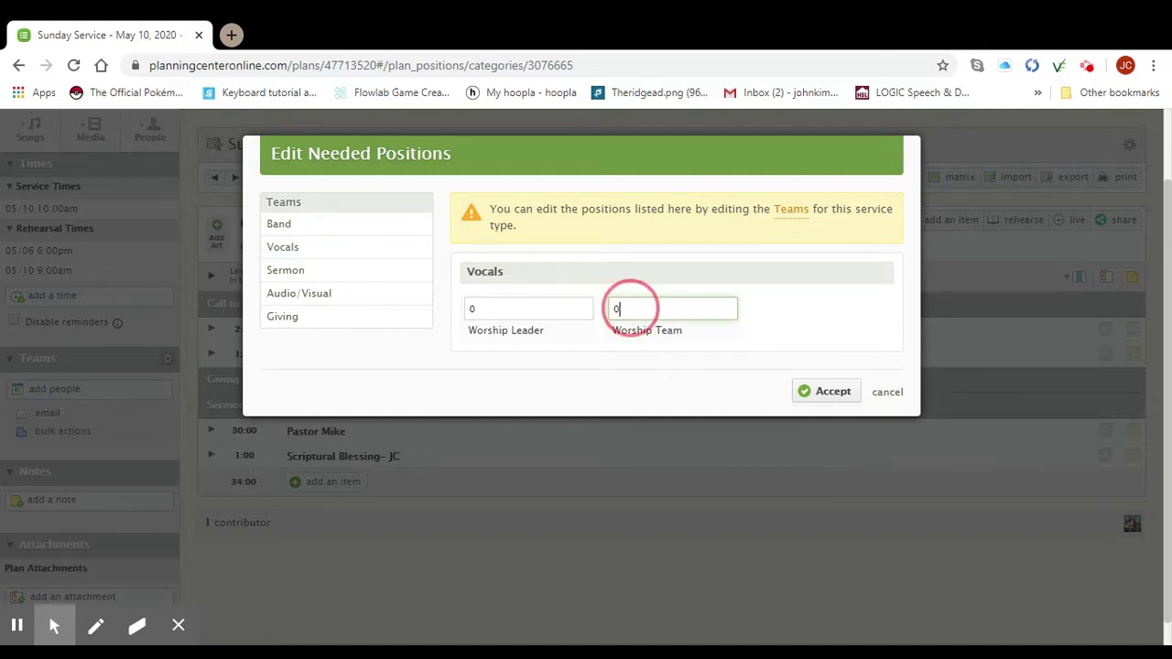
{"action": "double_click", "coordinate": [630, 309]}
{"action": "type", "text": "2"}
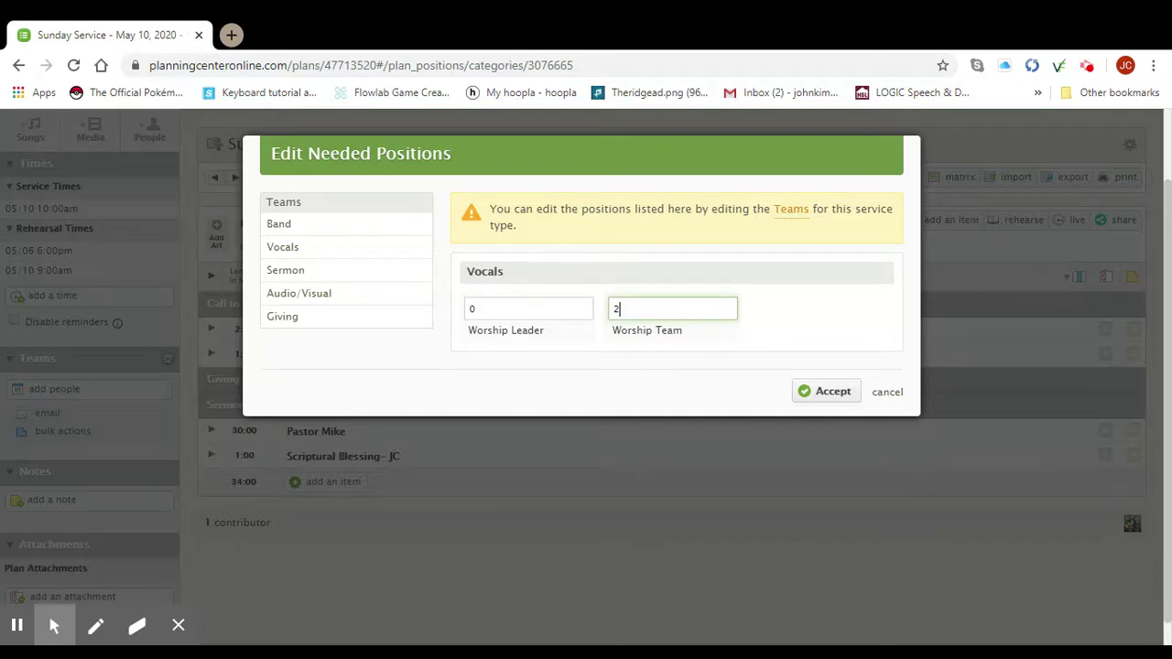
{"action": "left_click", "coordinate": [299, 272]}
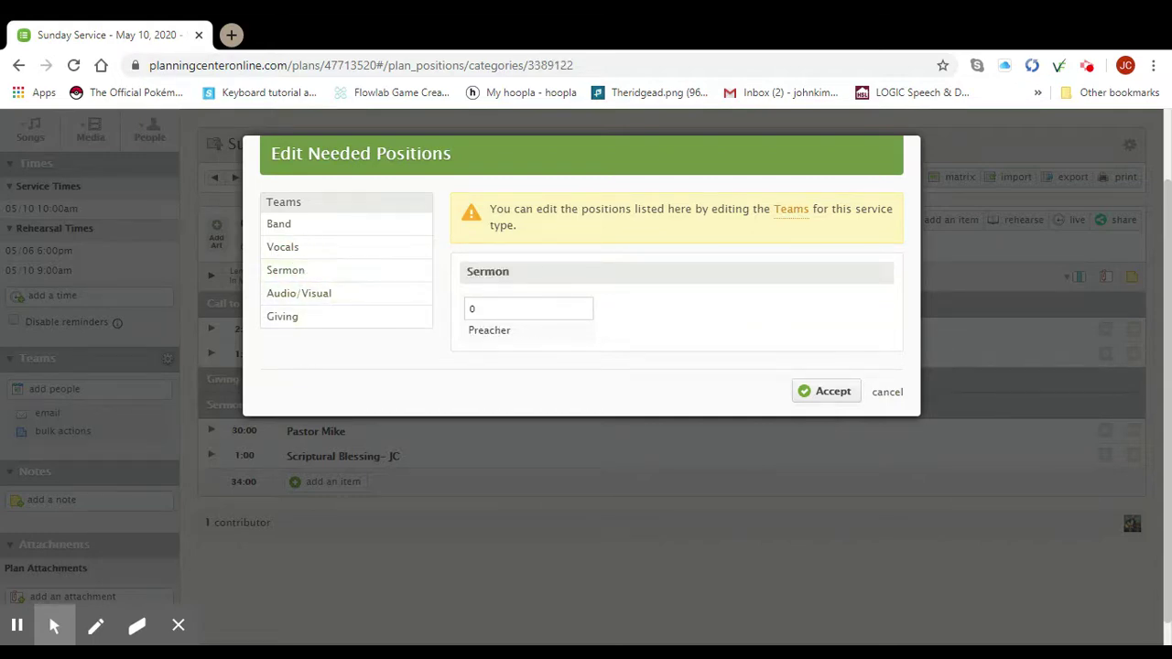
{"action": "double_click", "coordinate": [499, 312]}
{"action": "type", "text": "1"}
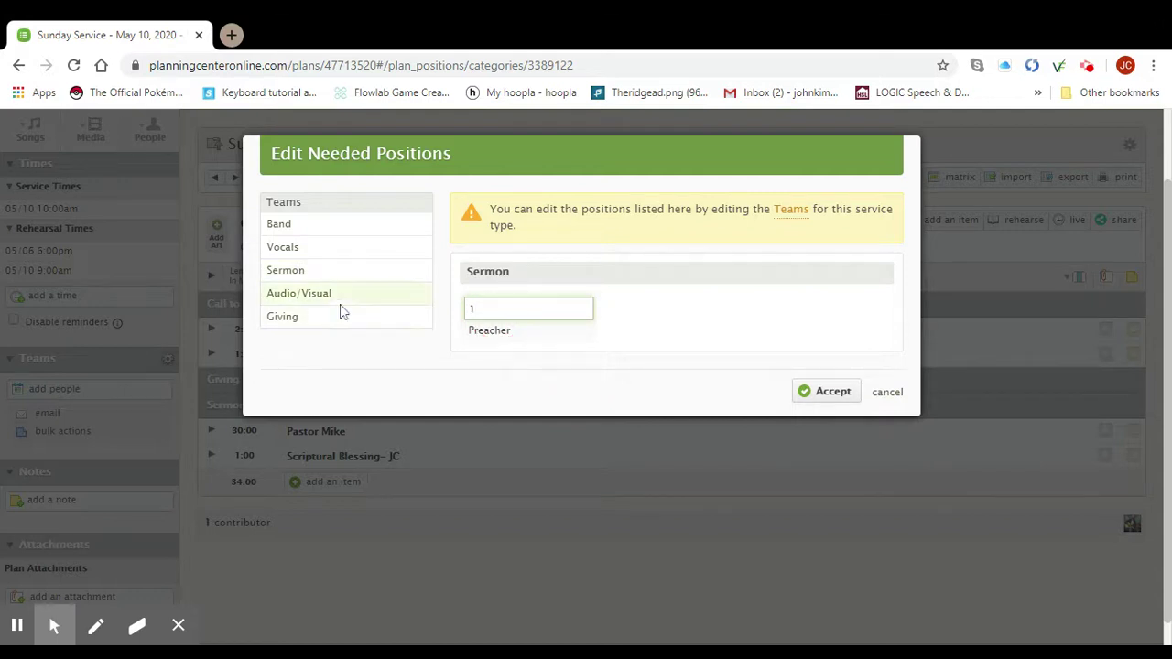
Require one person each for Audio/Visual's Audio, Camera and Lyrics positions.
{"action": "left_click", "coordinate": [339, 296]}
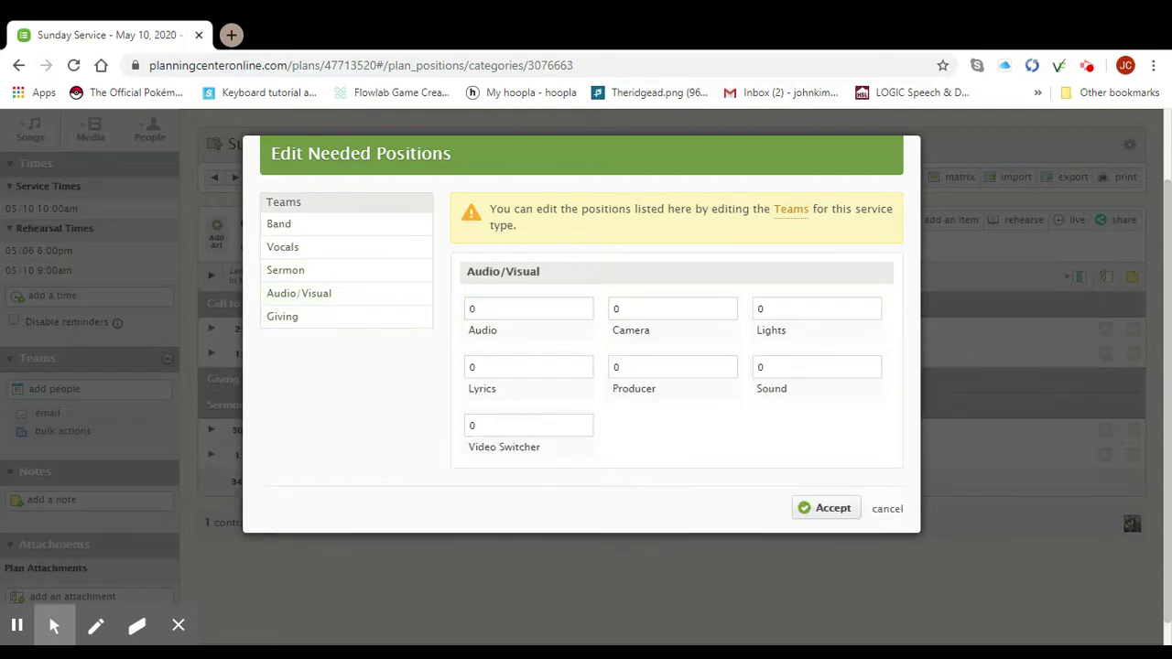
{"action": "double_click", "coordinate": [472, 309]}
{"action": "type", "text": "1"}
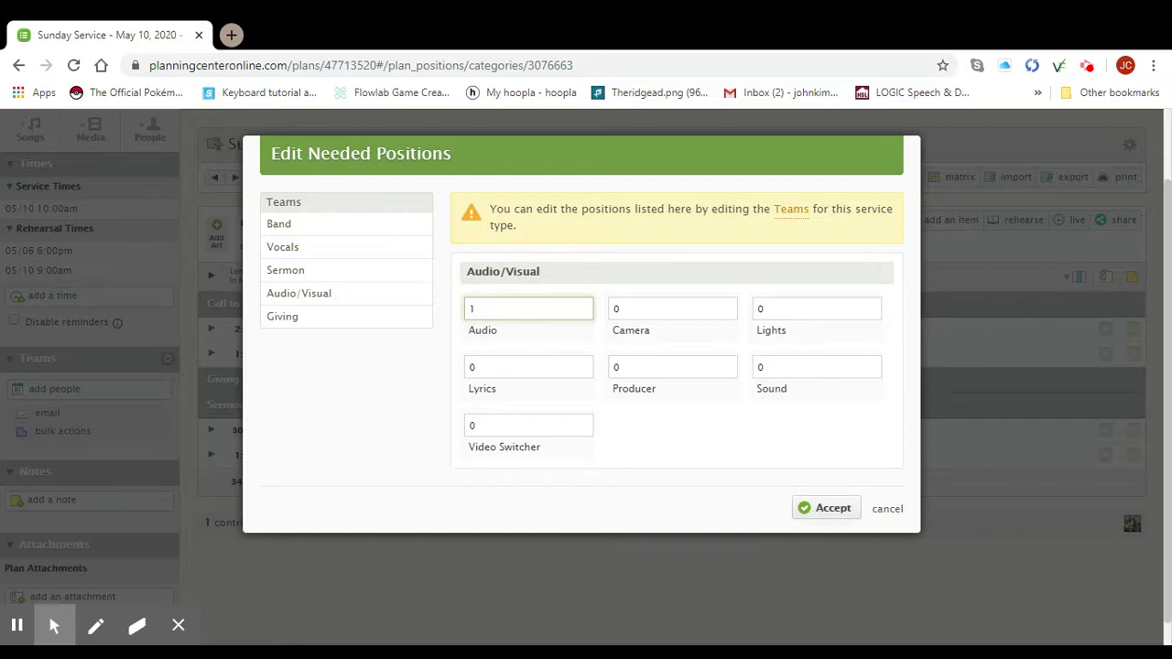
{"action": "double_click", "coordinate": [617, 309]}
{"action": "type", "text": "1"}
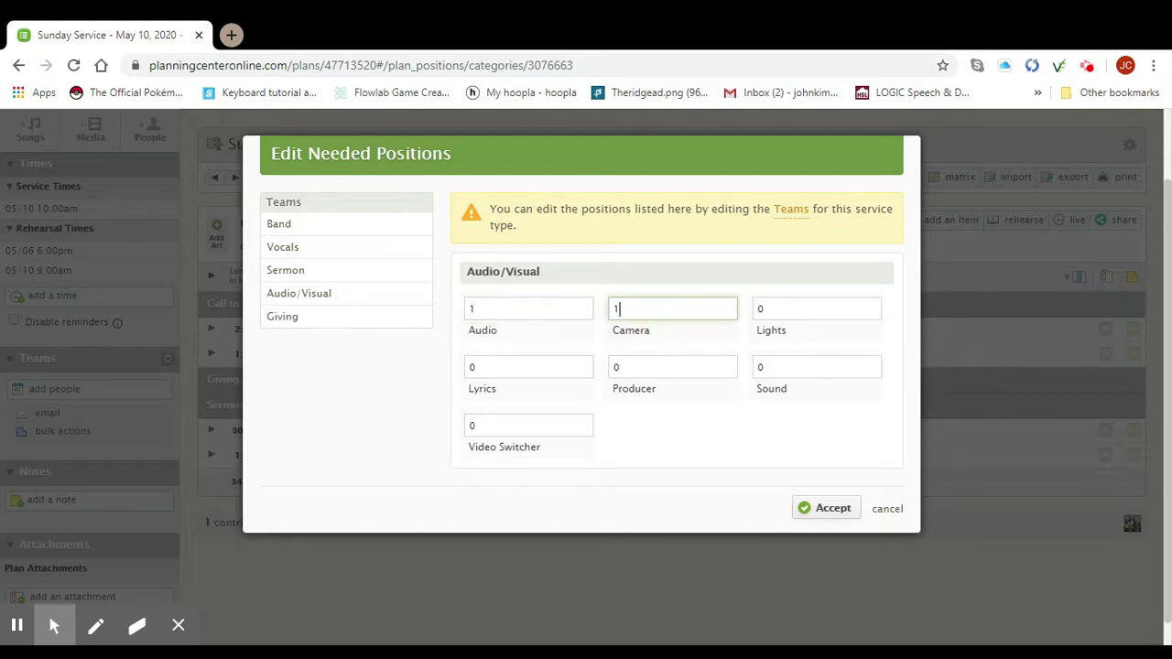
{"action": "double_click", "coordinate": [473, 367]}
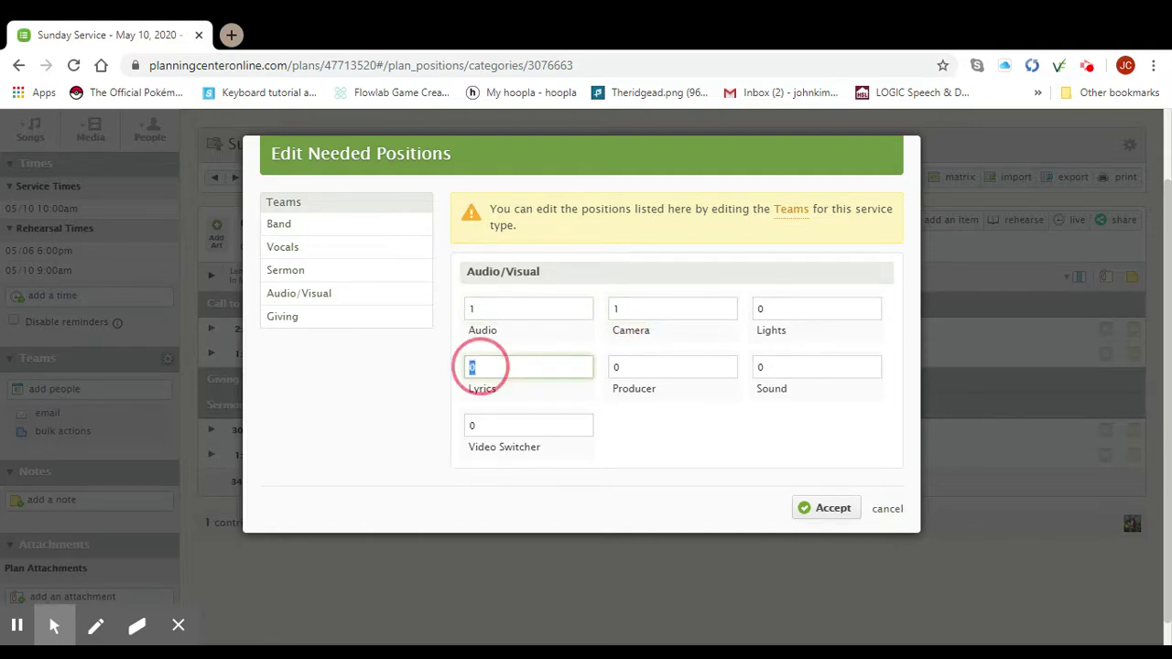
{"action": "type", "text": "1"}
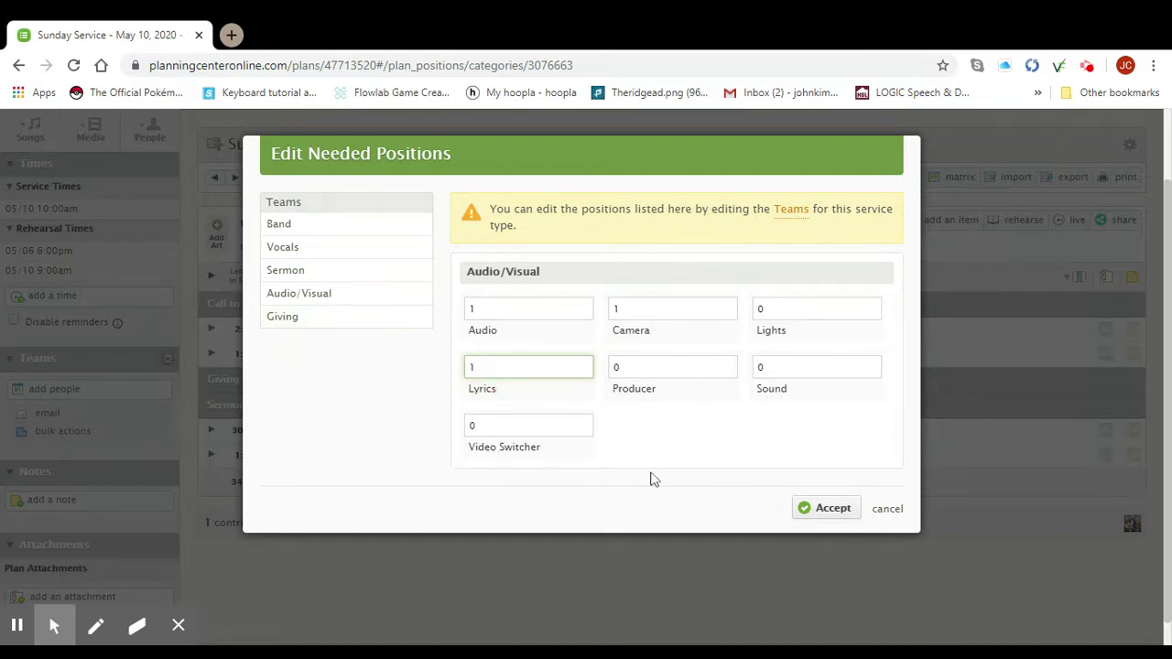
Accept the needed positions and review each team's open slots in the Teams list.
{"action": "left_click", "coordinate": [834, 508]}
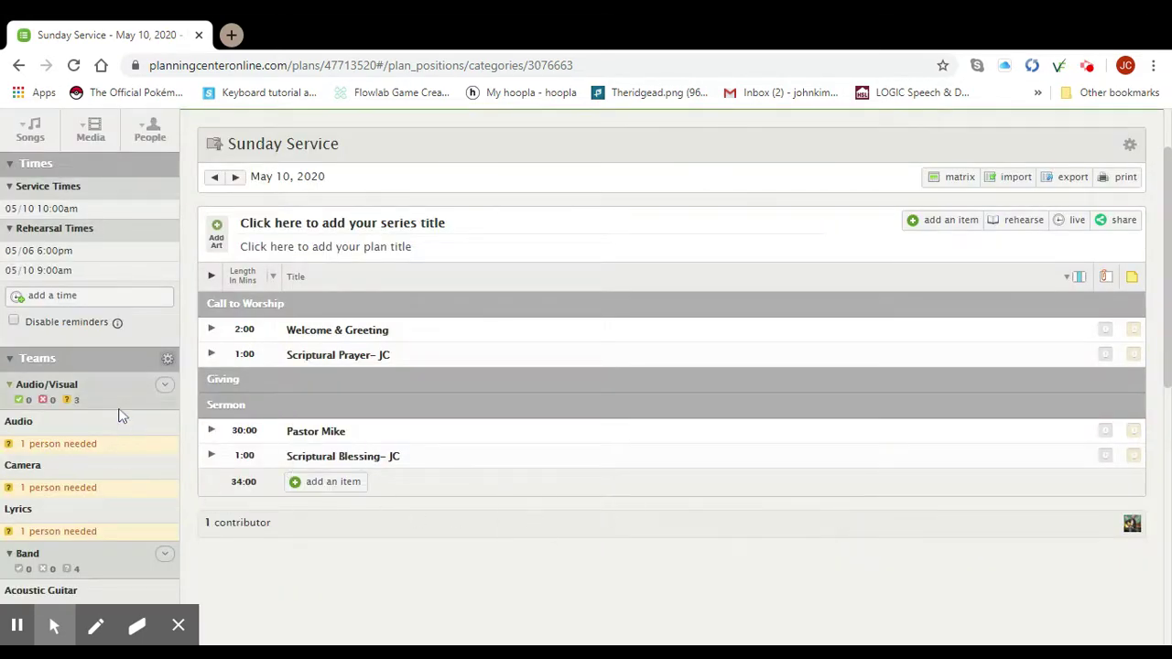
{"action": "scroll", "coordinate": [119, 412], "scroll_direction": "down", "scroll_amount": 2}
{"action": "scroll", "coordinate": [119, 416], "scroll_direction": "down", "scroll_amount": 1}
{"action": "scroll", "coordinate": [119, 417], "scroll_direction": "down", "scroll_amount": 1}
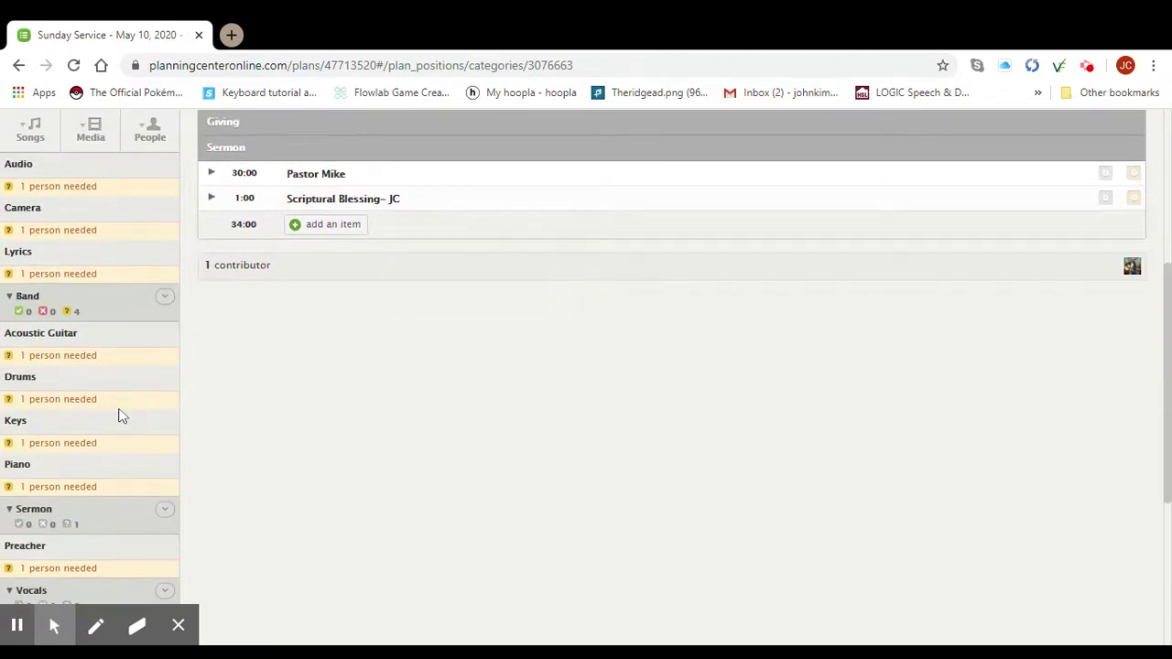
{"action": "scroll", "coordinate": [119, 417], "scroll_direction": "up", "scroll_amount": 1}
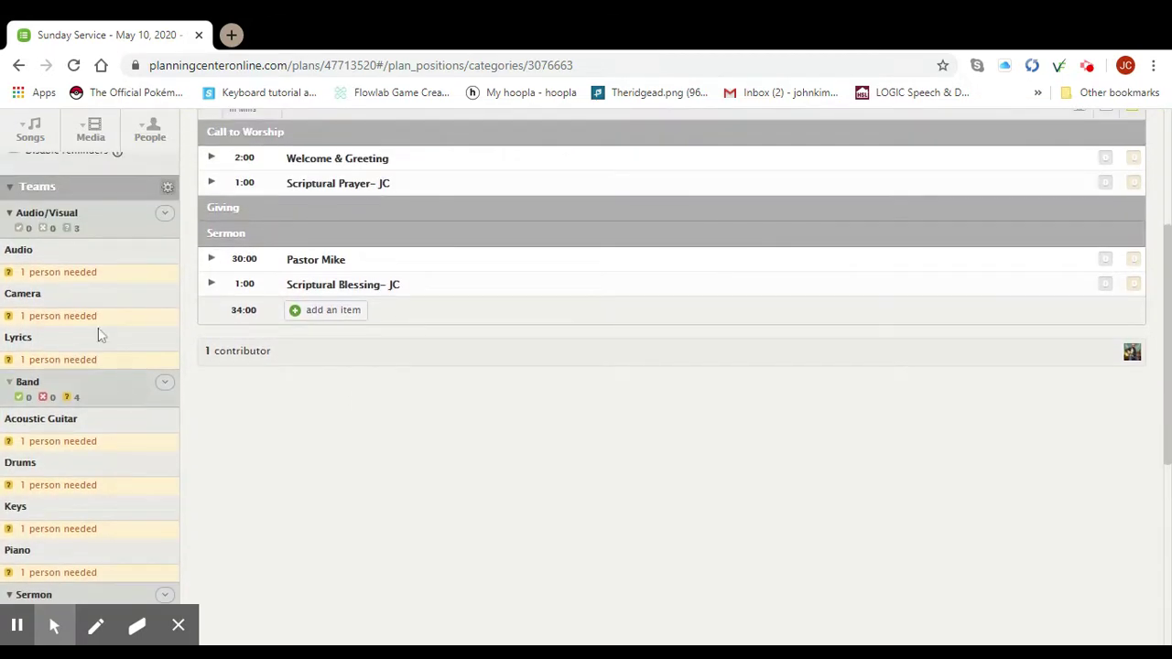
Schedule a person with no conflict badge into the Audio position and accept.
{"action": "left_click", "coordinate": [62, 274]}
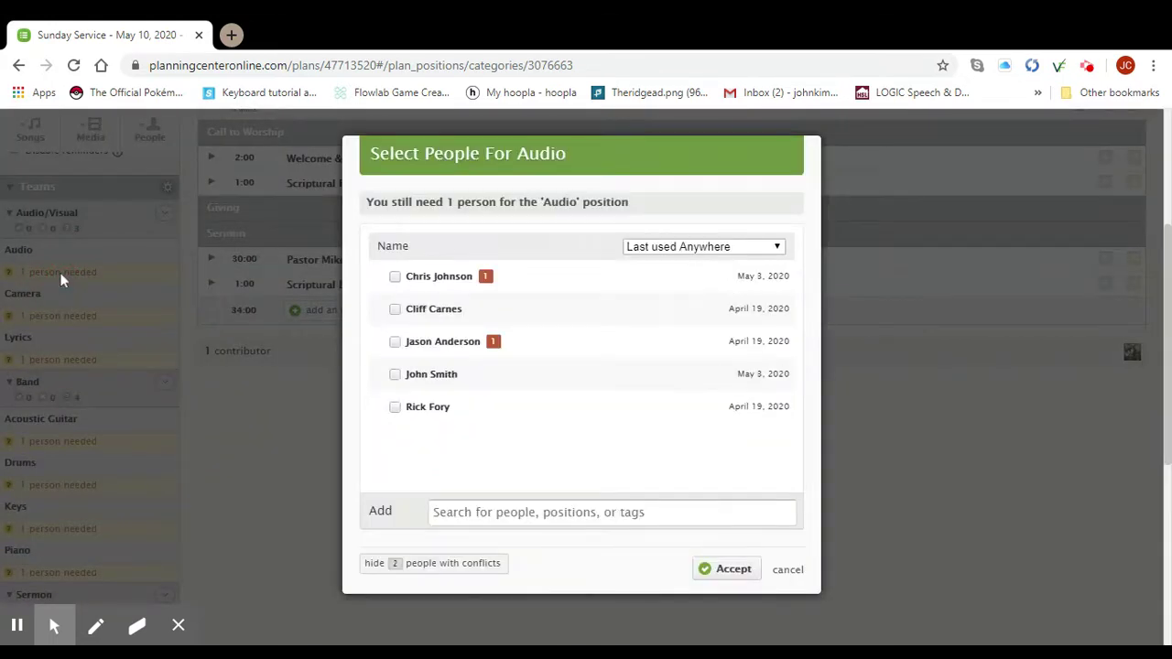
{"action": "left_click", "coordinate": [395, 309]}
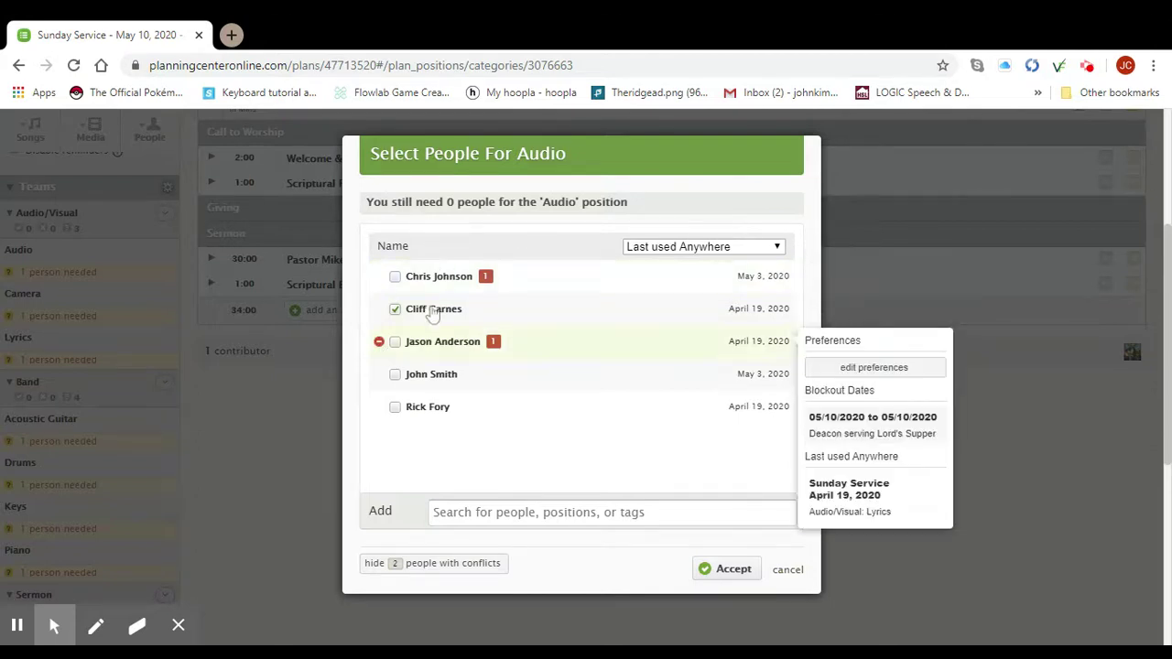
{"action": "mouse_move", "coordinate": [549, 309]}
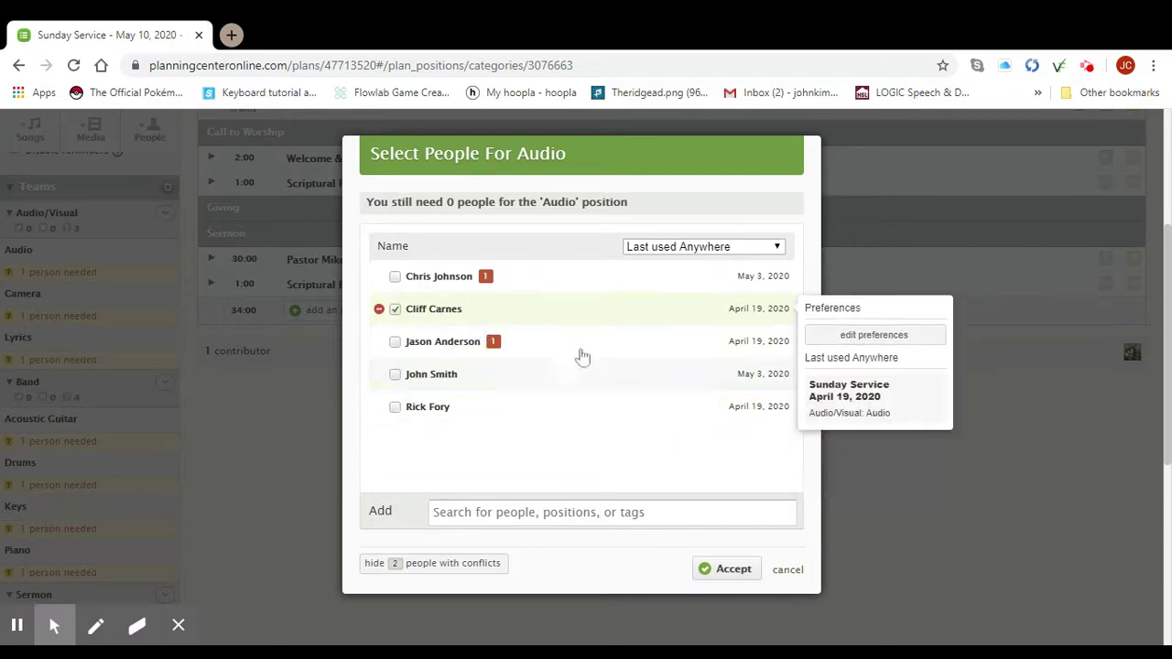
{"action": "left_click", "coordinate": [730, 571]}
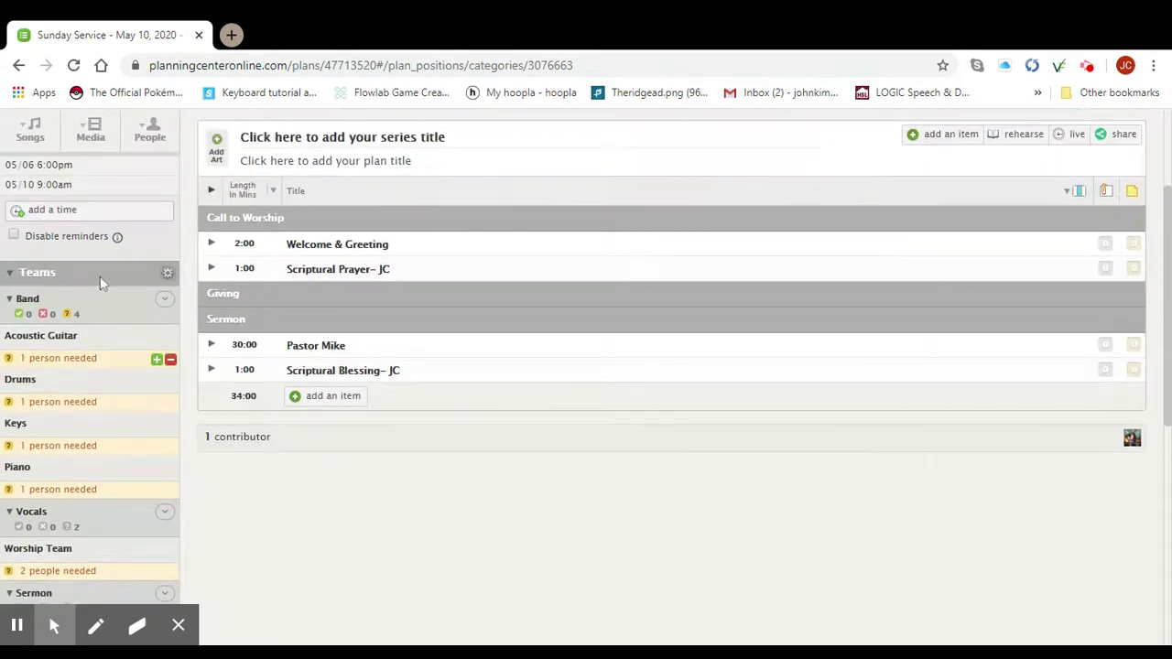
{"action": "scroll", "coordinate": [112, 308], "scroll_direction": "down", "scroll_amount": 1}
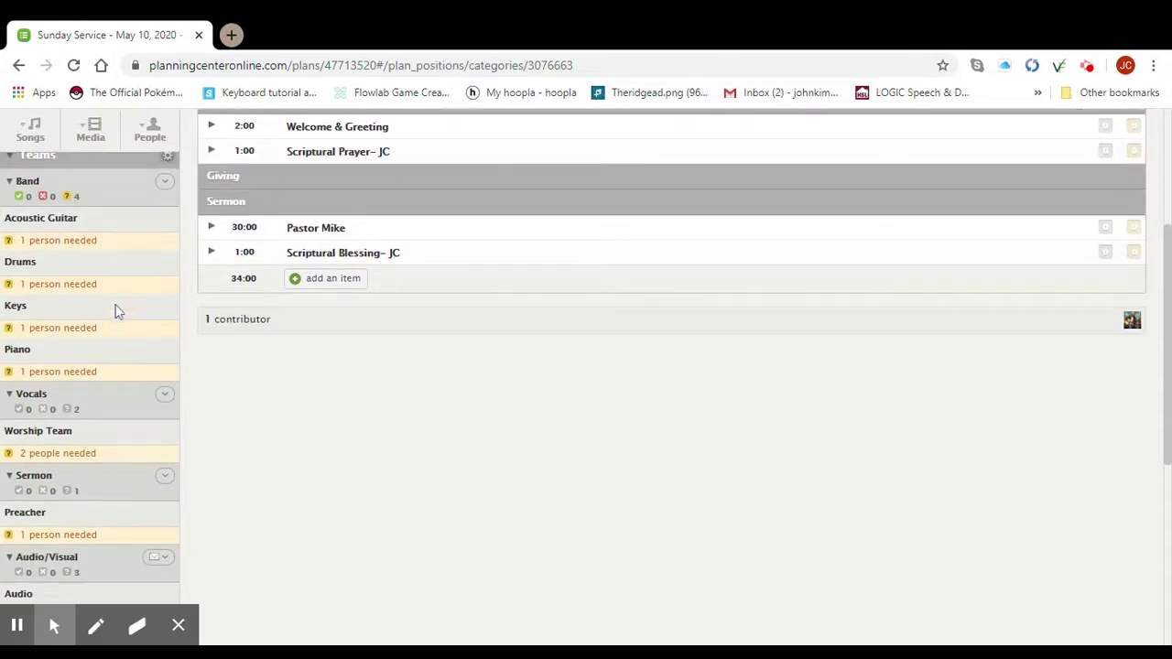
{"action": "scroll", "coordinate": [114, 311], "scroll_direction": "up", "scroll_amount": 1}
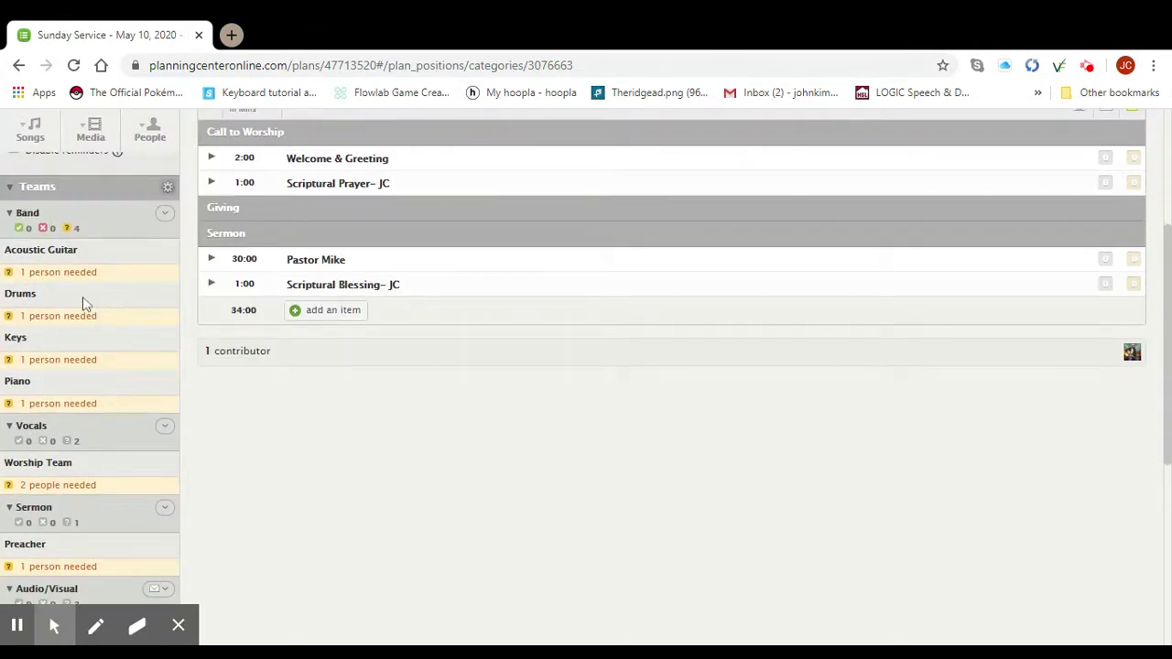
{"action": "left_click", "coordinate": [59, 280]}
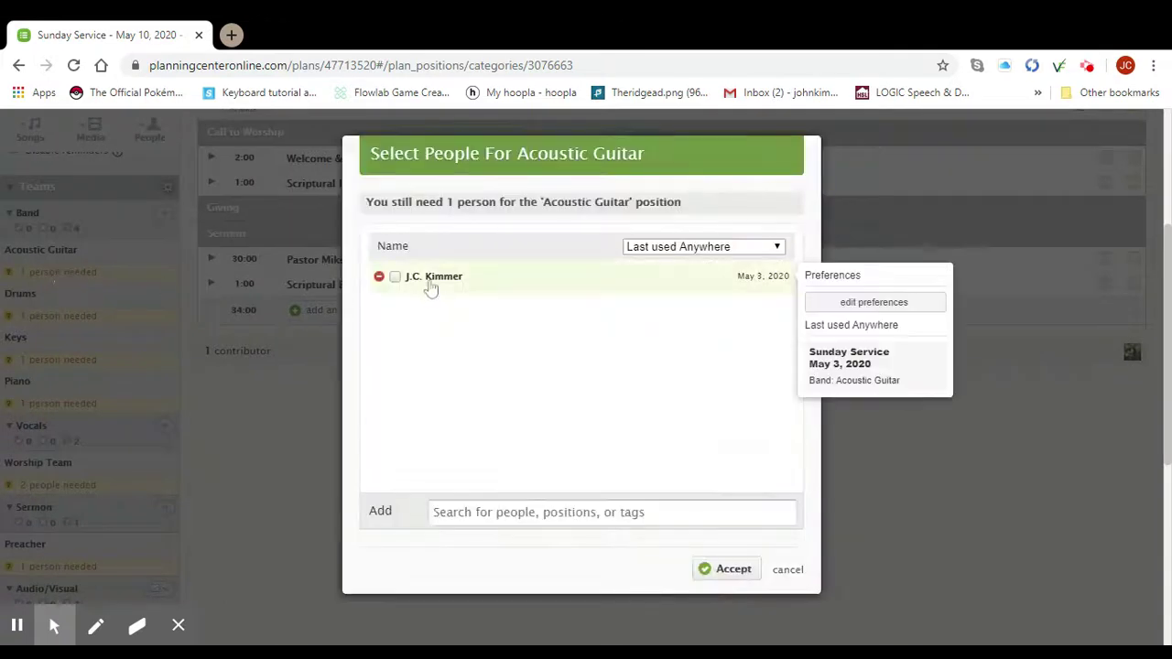
Schedule available people on Acoustic Guitar and Drums, skipping the member with a blockout date.
{"action": "left_click", "coordinate": [397, 277]}
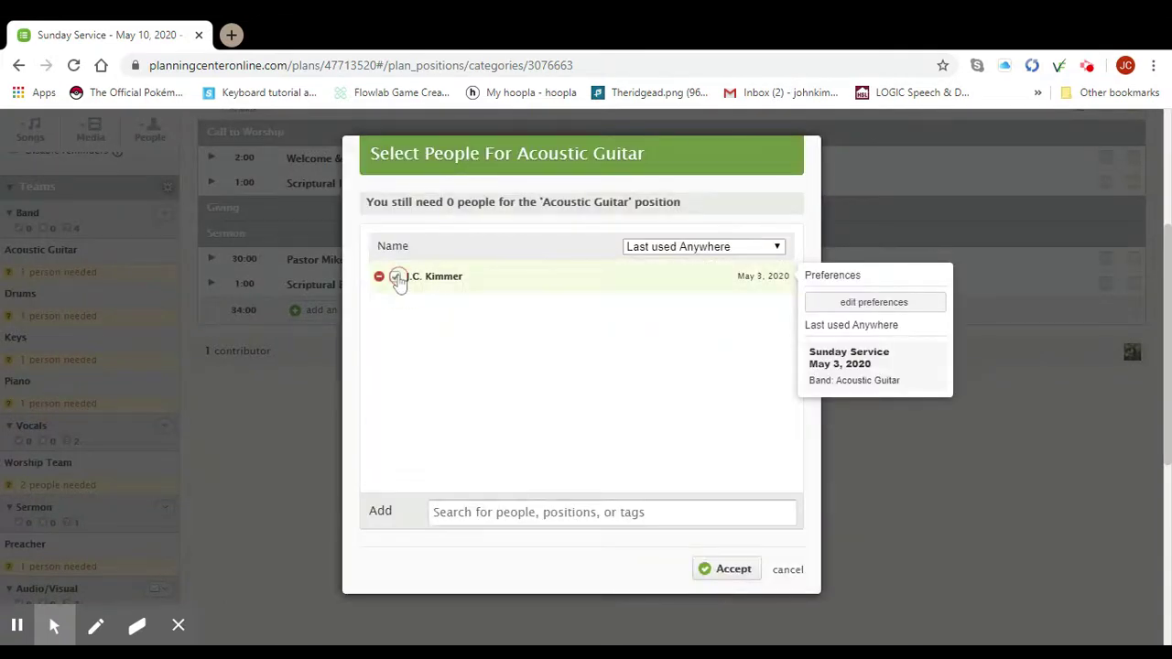
{"action": "left_click", "coordinate": [737, 575]}
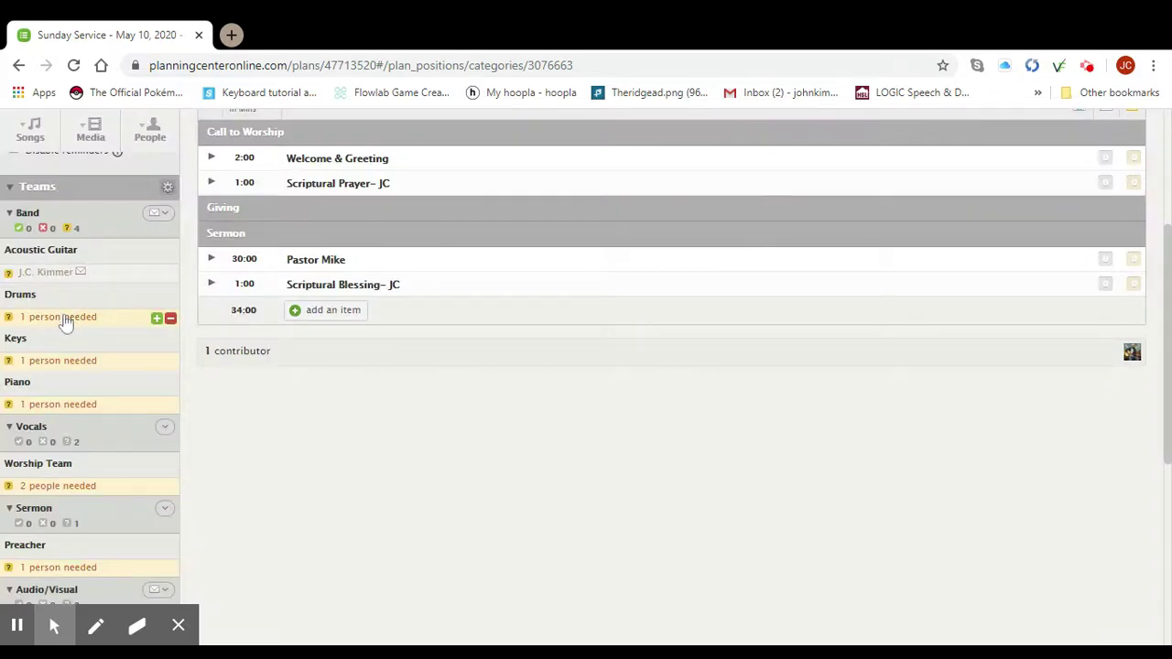
{"action": "left_click", "coordinate": [64, 319]}
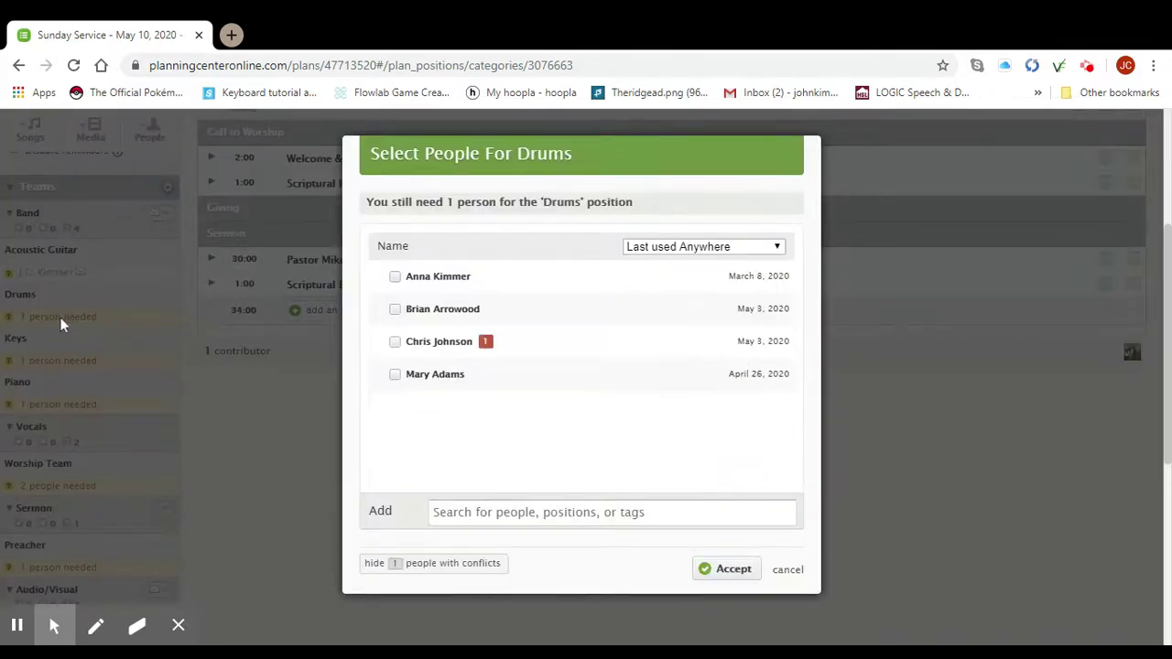
{"action": "left_click", "coordinate": [414, 378]}
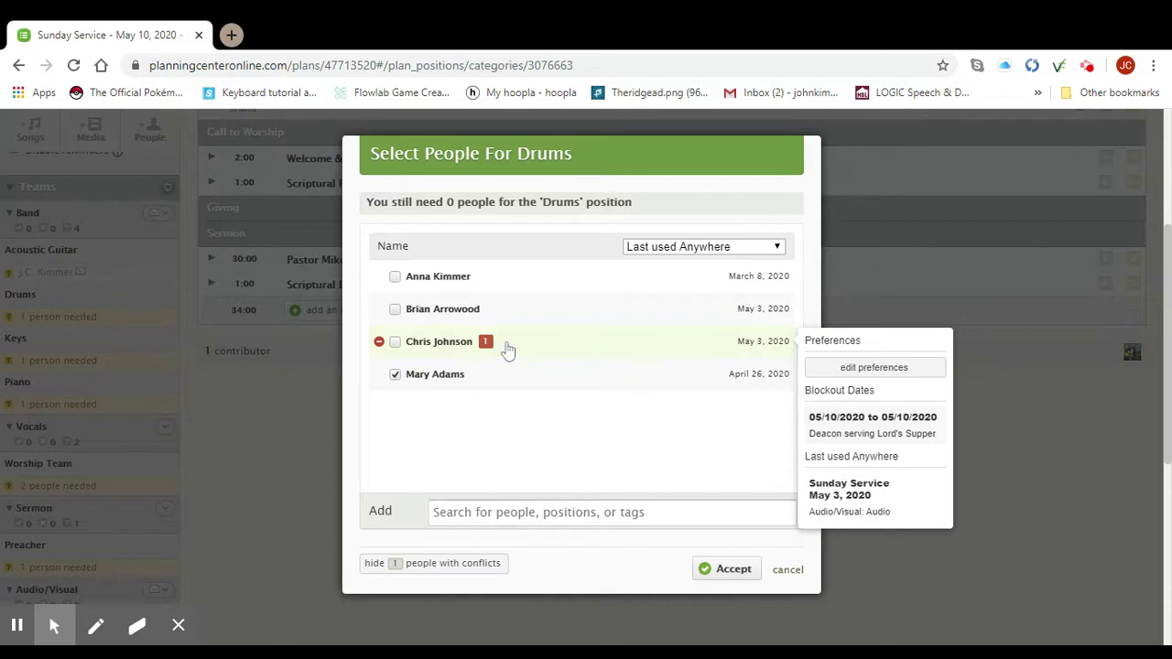
{"action": "left_click", "coordinate": [735, 570]}
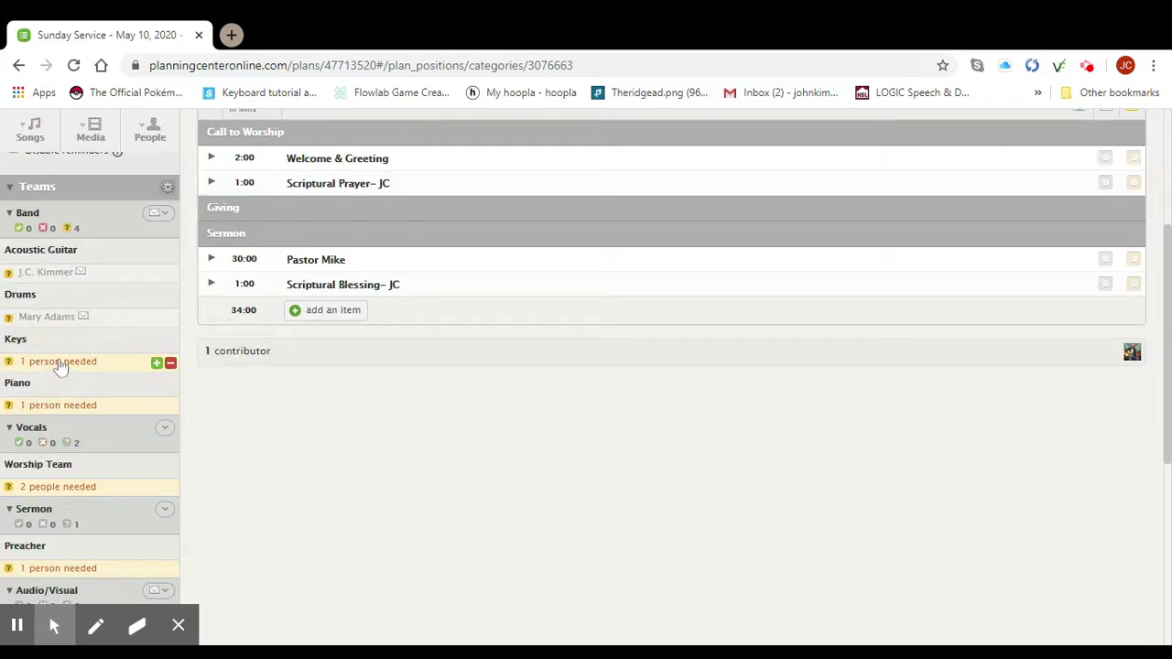
Schedule an available band member on Keys and accept.
{"action": "left_click", "coordinate": [58, 362]}
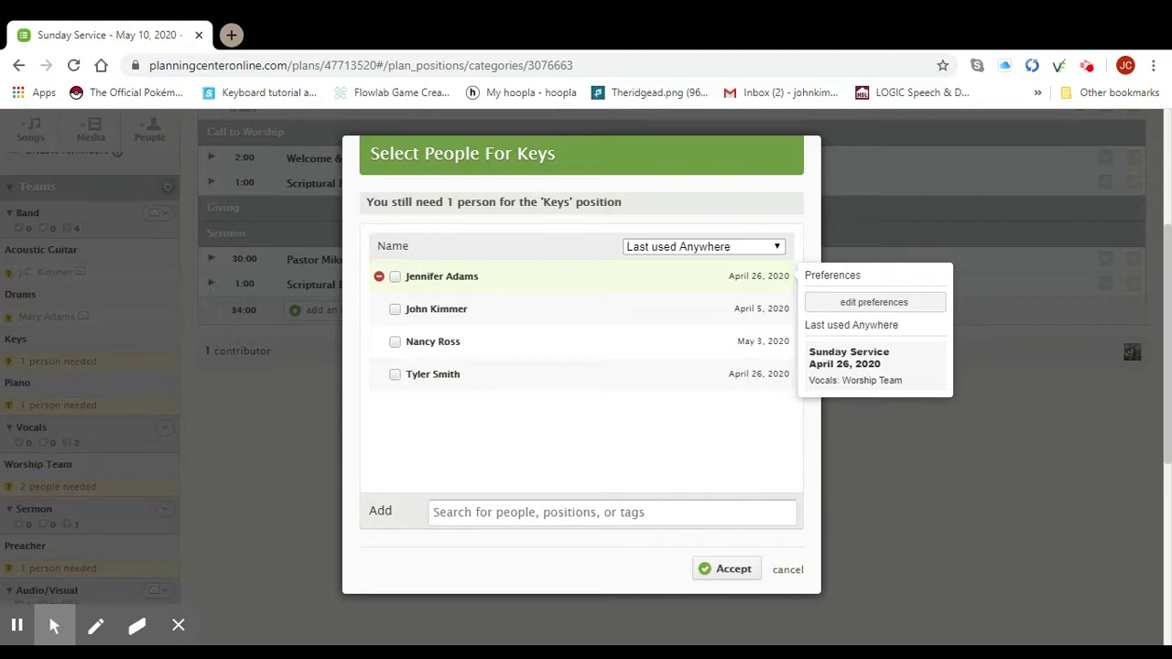
{"action": "left_click", "coordinate": [396, 278]}
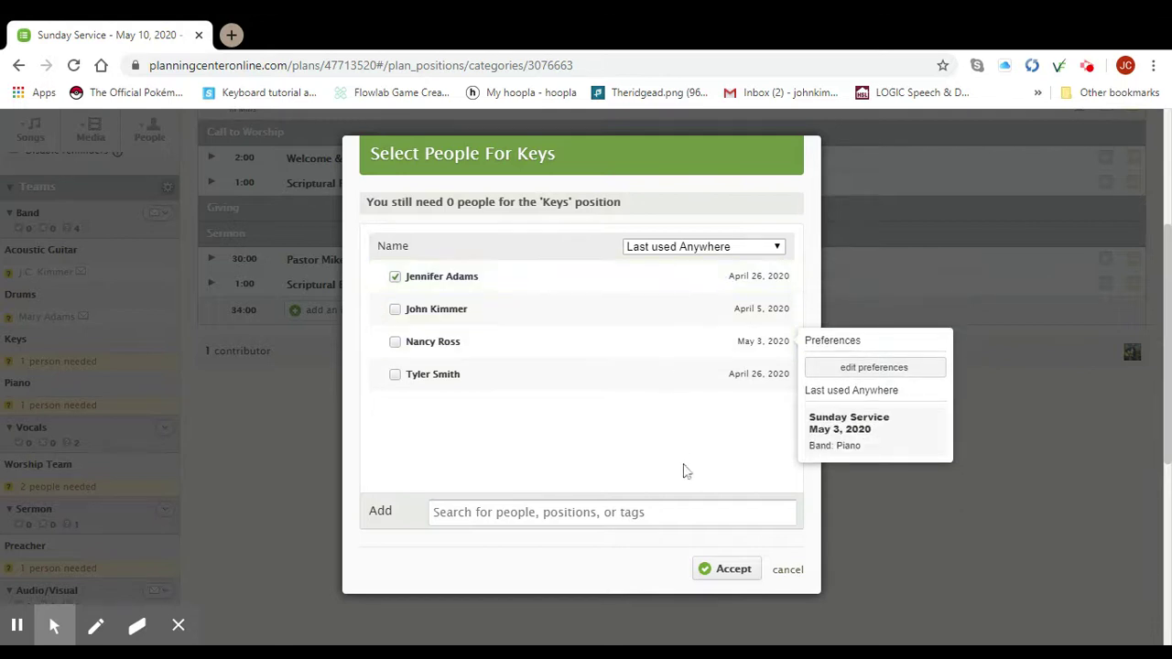
{"action": "left_click", "coordinate": [731, 571]}
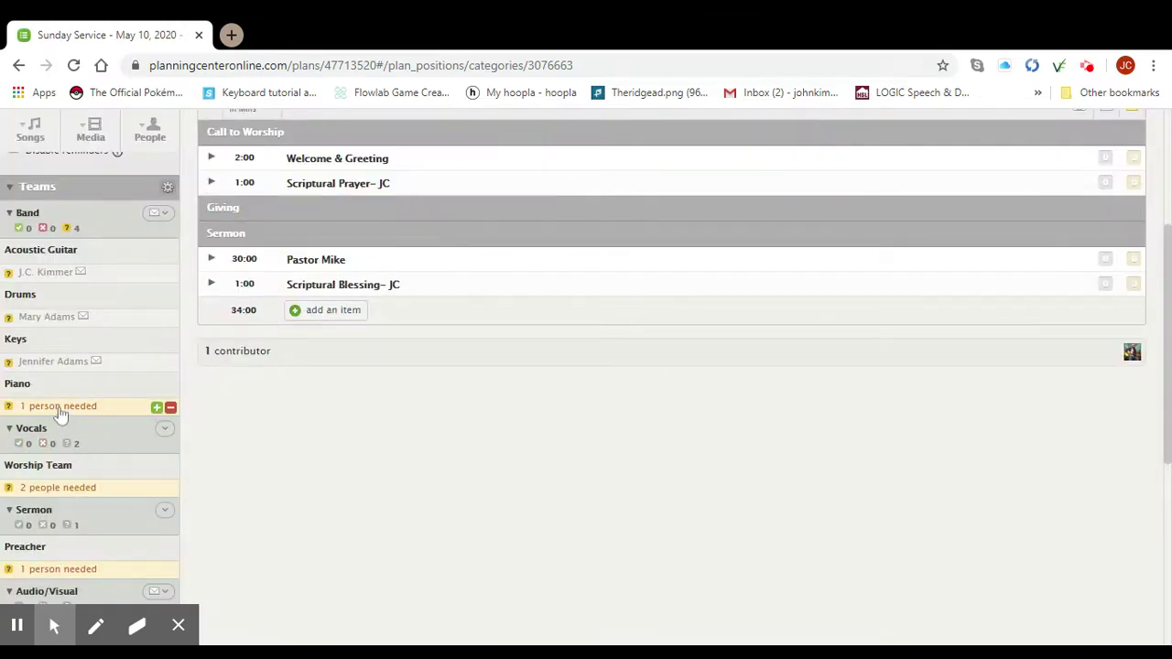
Schedule a different person on Piano, avoiding the Keys player's Piano conflict.
{"action": "left_click", "coordinate": [59, 412]}
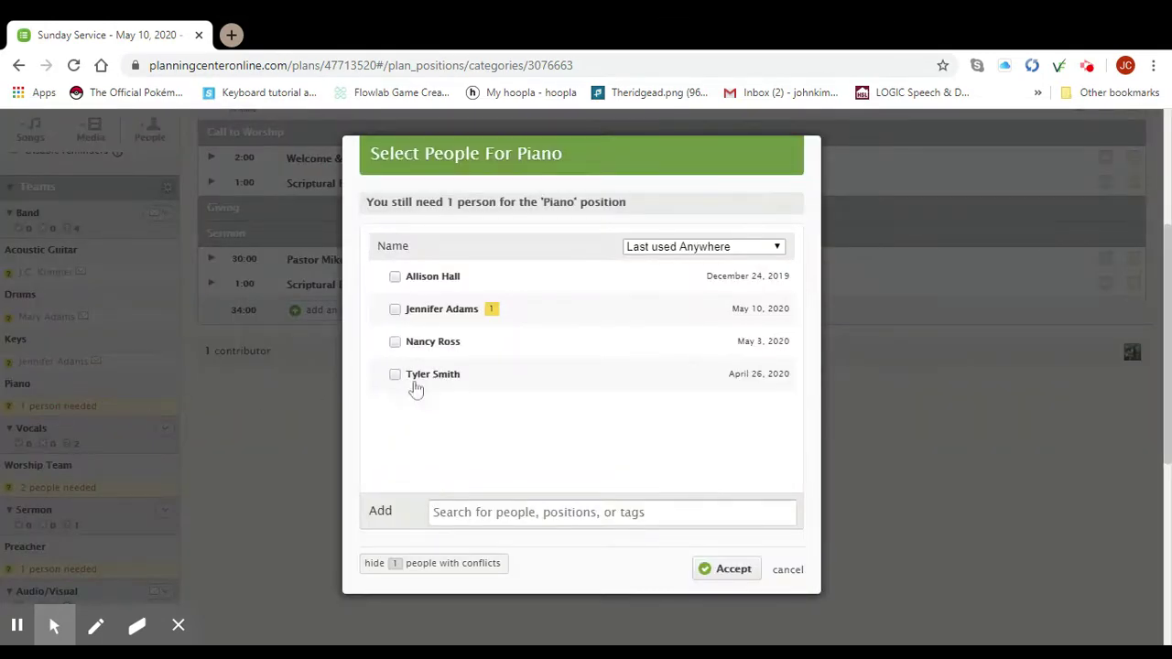
{"action": "left_click", "coordinate": [425, 348]}
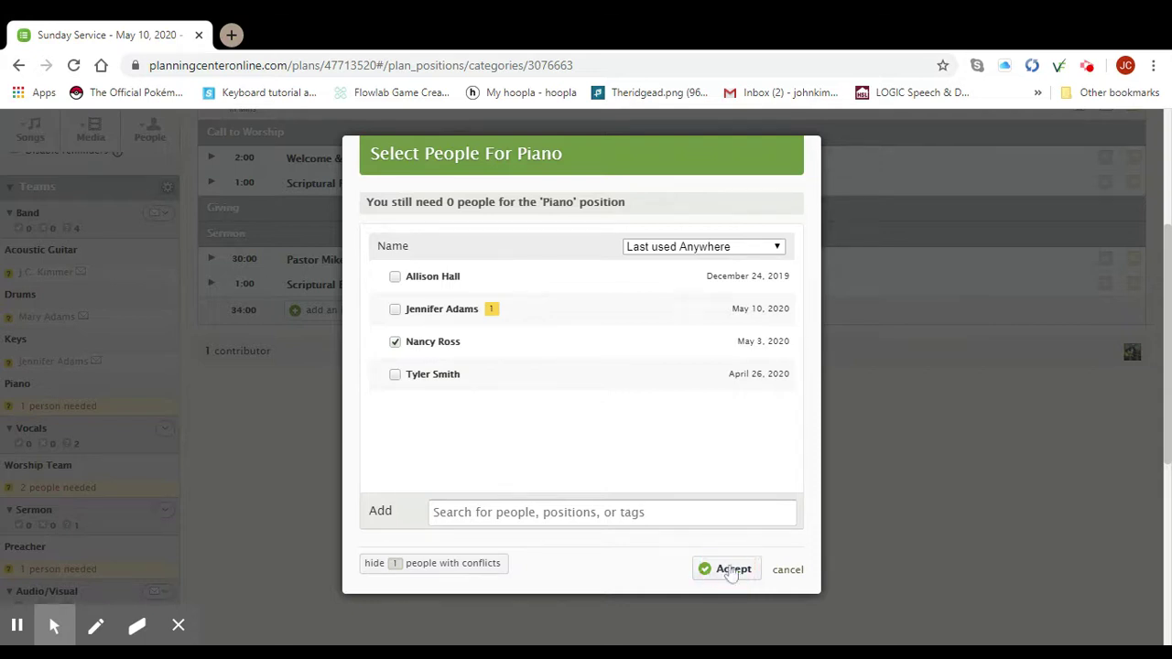
{"action": "left_click", "coordinate": [732, 572]}
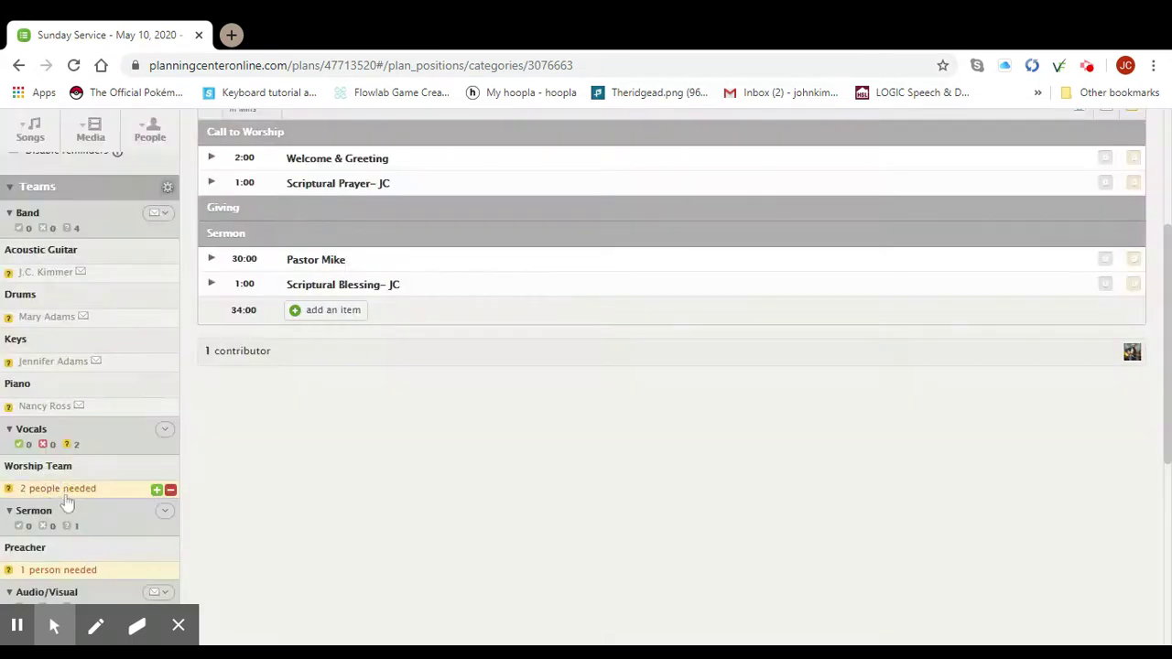
Fill both Worship Team spots with two conflict-free singers and accept.
{"action": "left_click", "coordinate": [64, 489]}
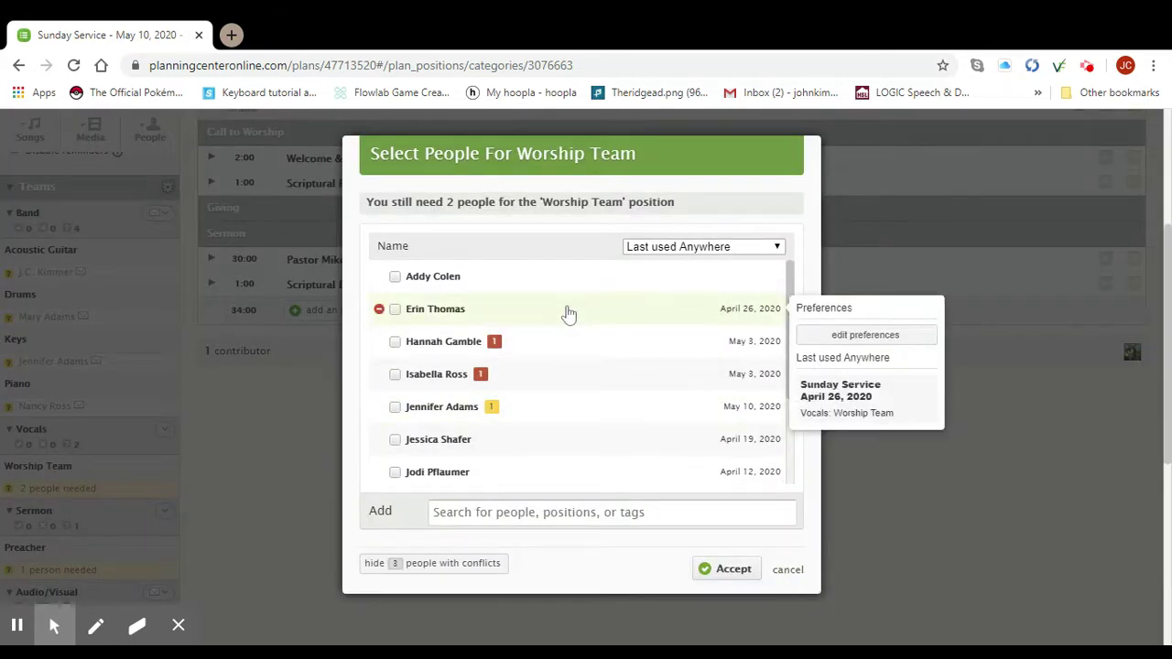
{"action": "scroll", "coordinate": [569, 314], "scroll_direction": "down", "scroll_amount": 1}
{"action": "mouse_move", "coordinate": [565, 320]}
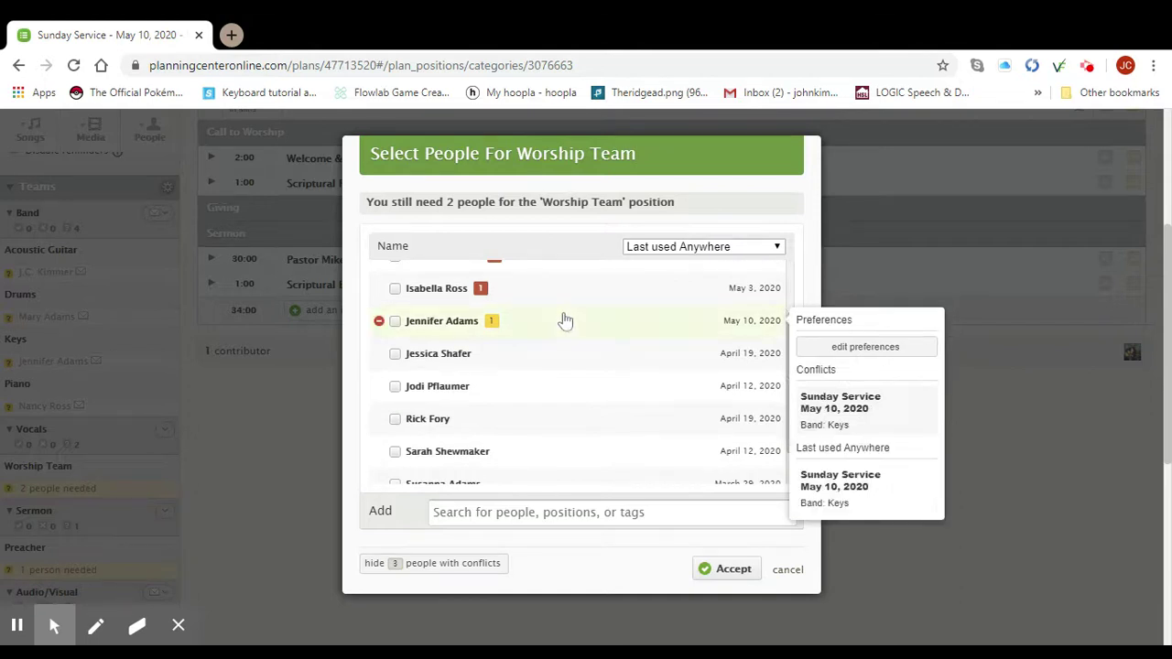
{"action": "left_click", "coordinate": [396, 388]}
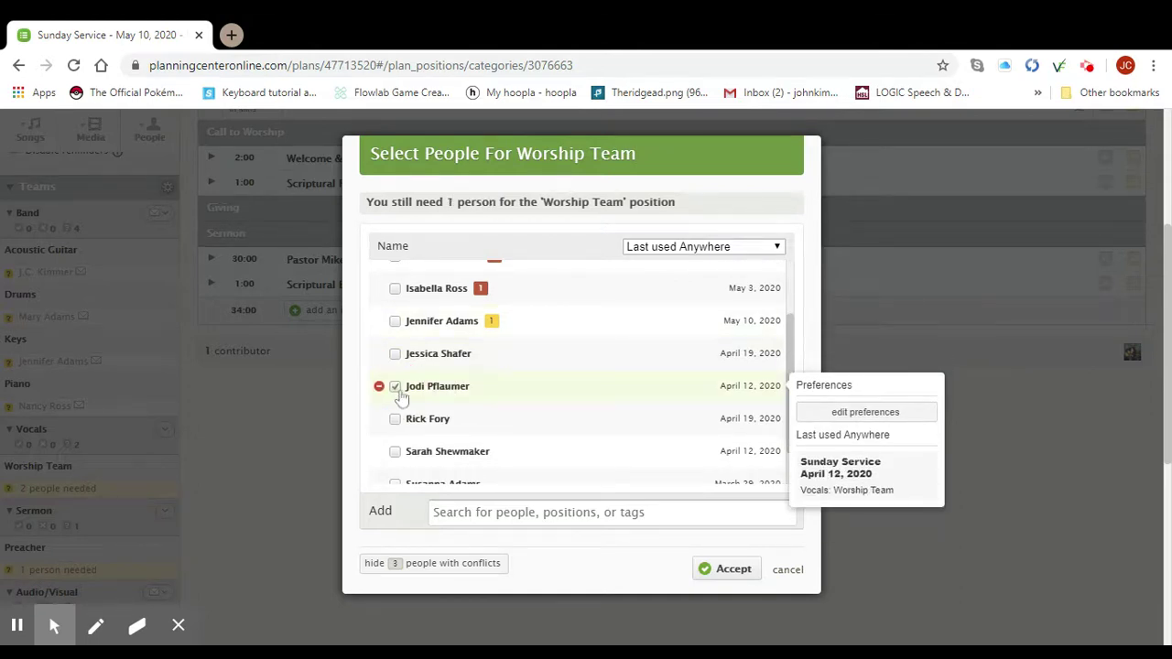
{"action": "scroll", "coordinate": [492, 395], "scroll_direction": "down", "scroll_amount": 1}
{"action": "scroll", "coordinate": [492, 397], "scroll_direction": "down", "scroll_amount": 1}
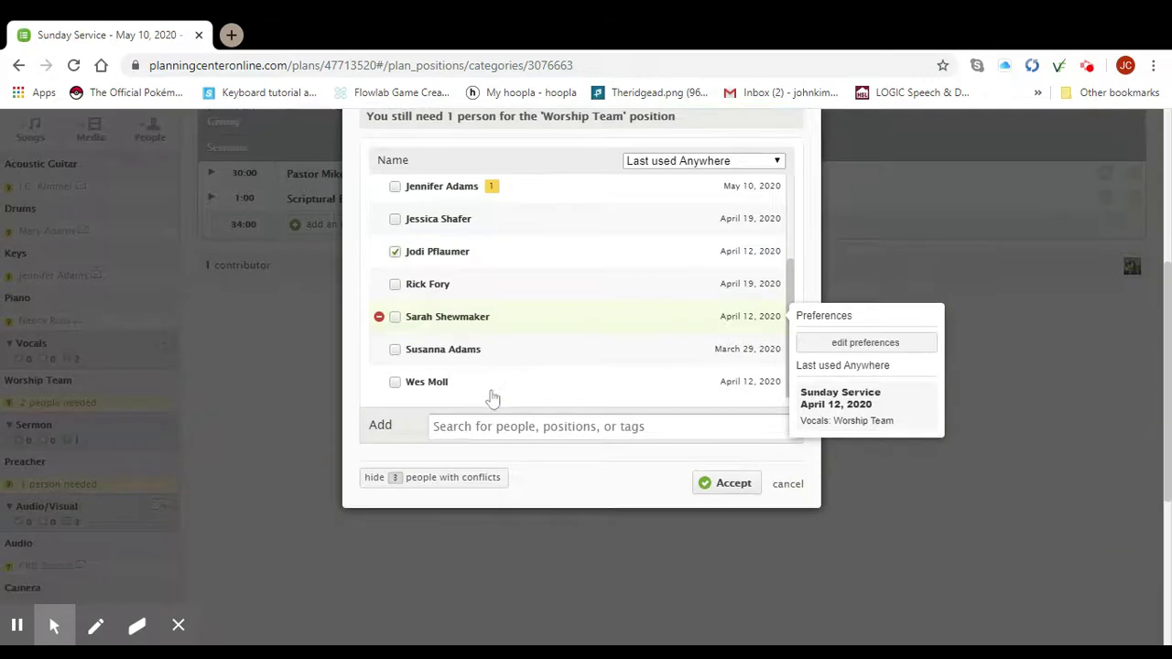
{"action": "left_click", "coordinate": [395, 384]}
{"action": "scroll", "coordinate": [565, 379], "scroll_direction": "up", "scroll_amount": 1}
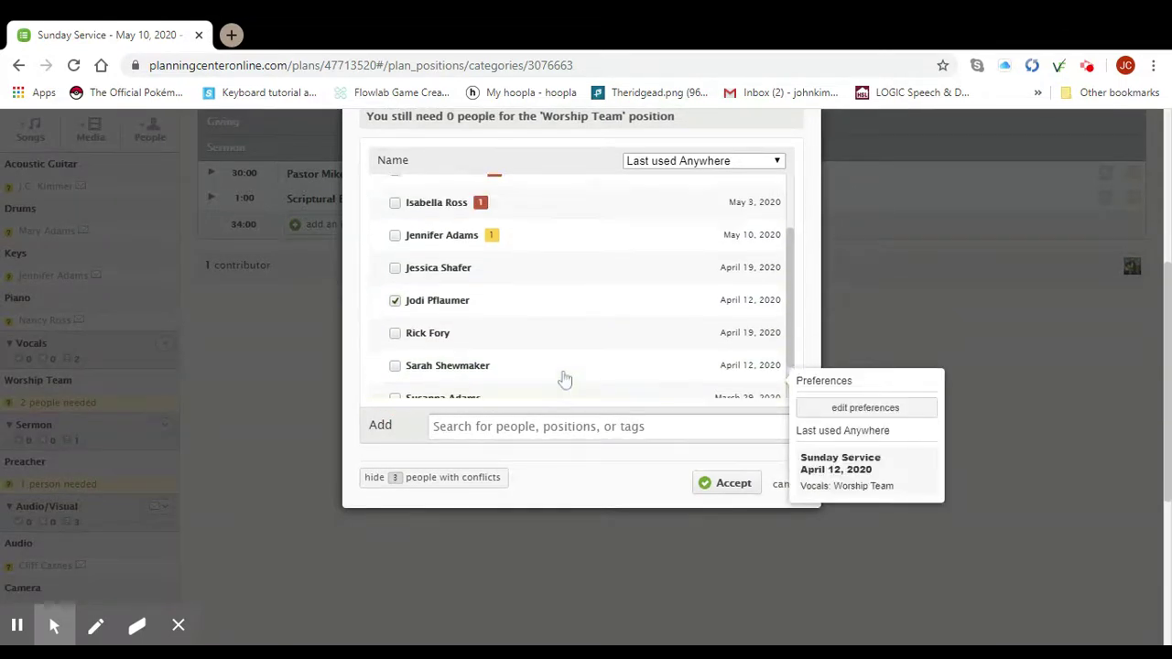
{"action": "scroll", "coordinate": [565, 379], "scroll_direction": "up", "scroll_amount": 1}
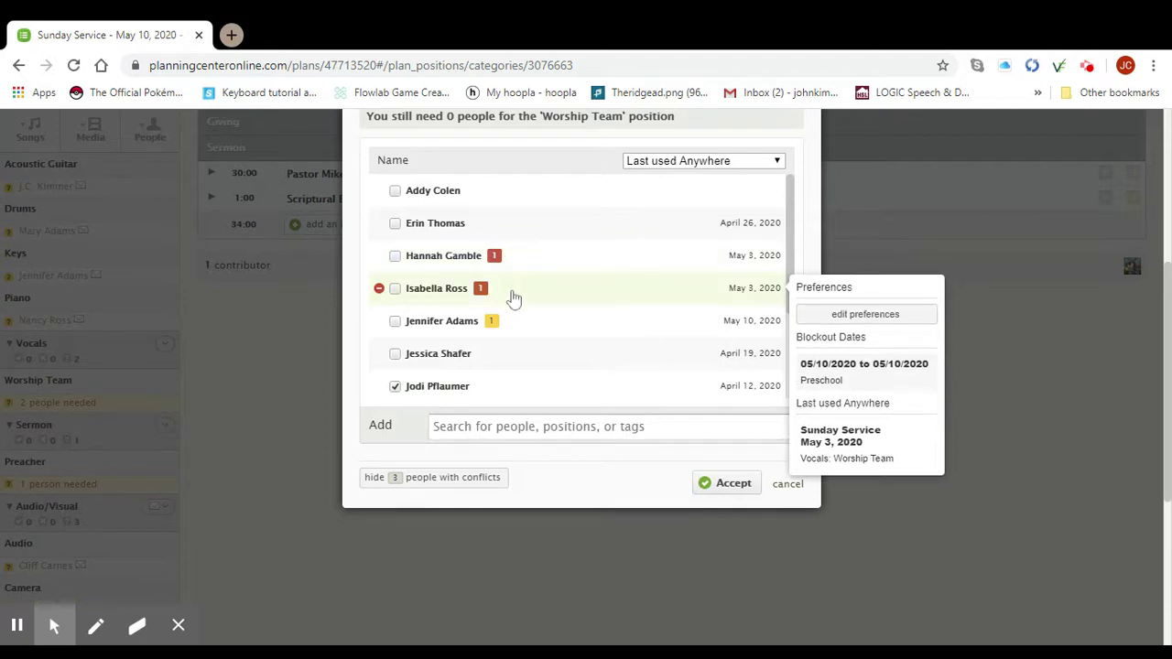
{"action": "mouse_move", "coordinate": [515, 327]}
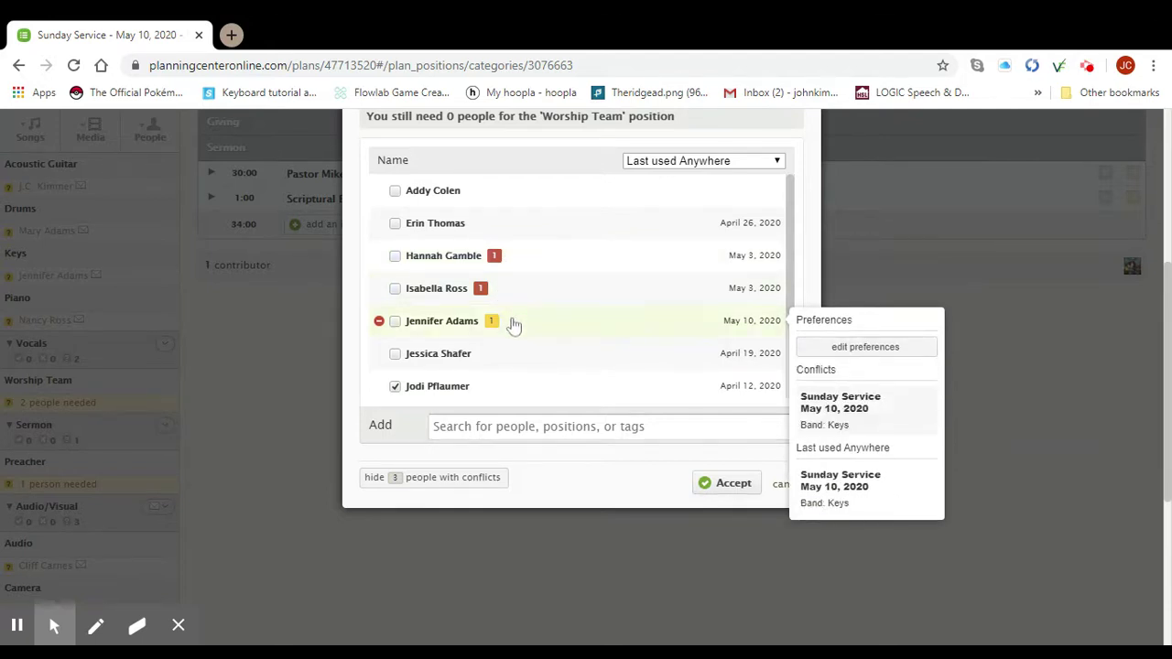
{"action": "left_click", "coordinate": [730, 487]}
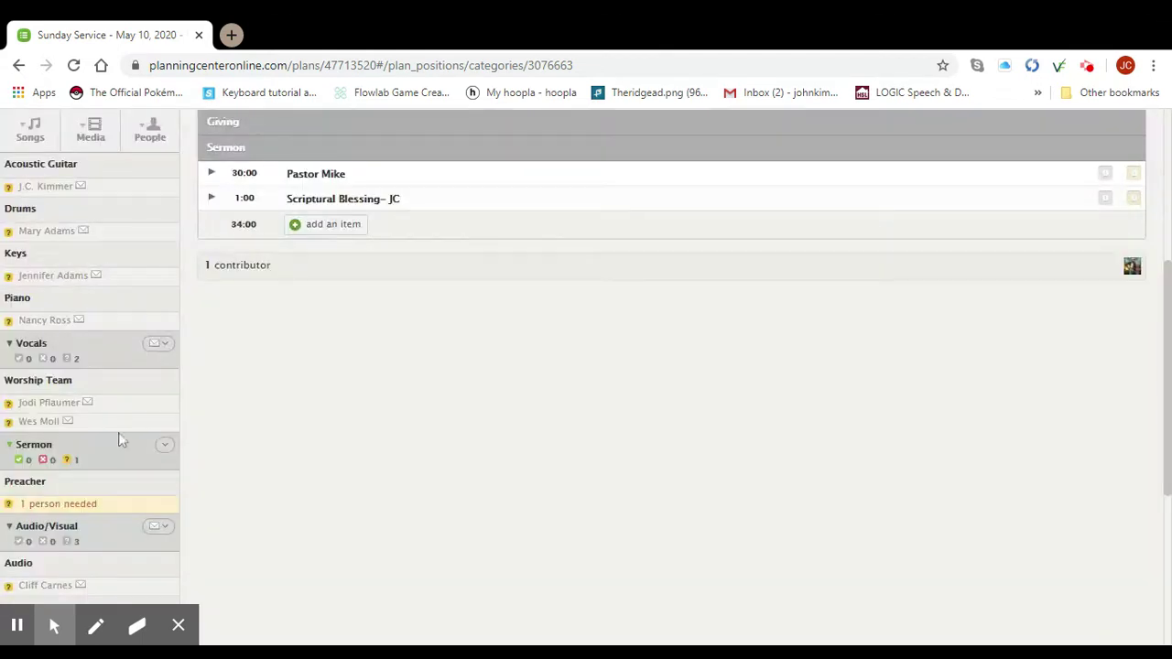
{"action": "scroll", "coordinate": [118, 437], "scroll_direction": "down", "scroll_amount": 1}
Schedule an available person as Preacher, skipping the conflicted candidate.
{"action": "left_click", "coordinate": [72, 427]}
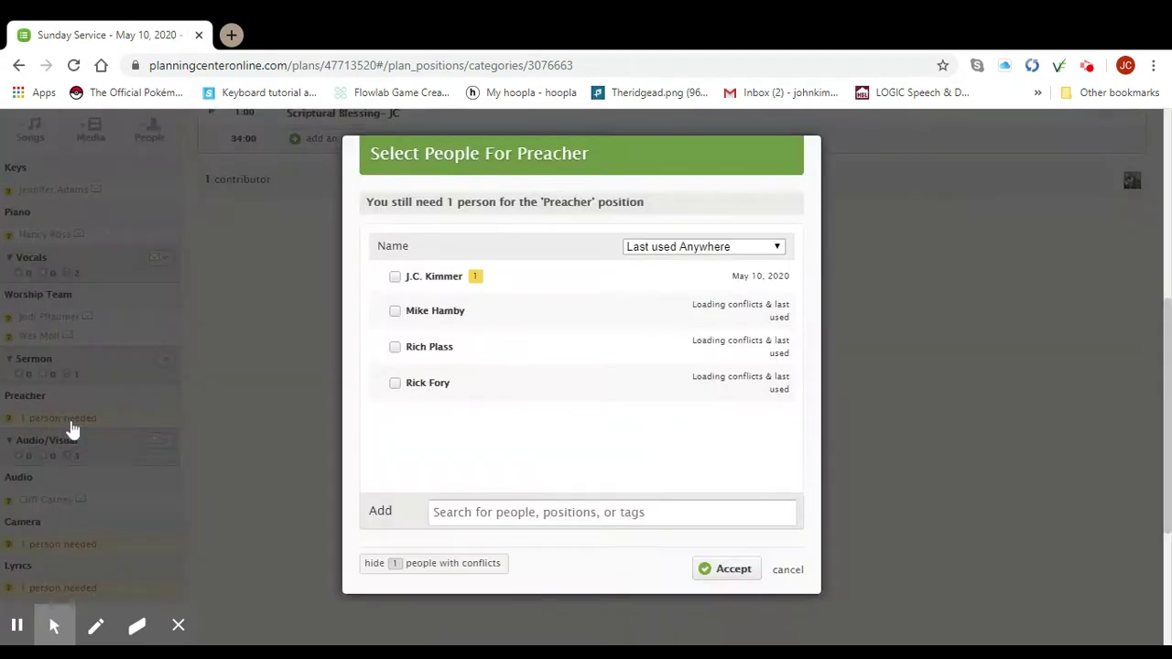
{"action": "left_click", "coordinate": [438, 311]}
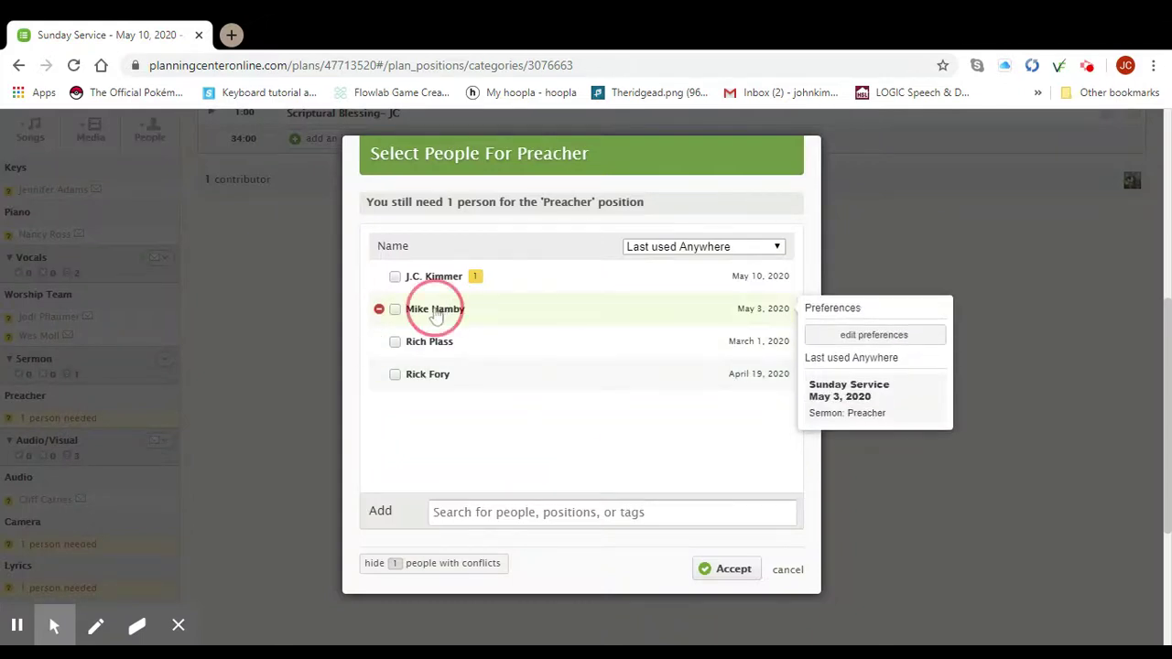
{"action": "left_click", "coordinate": [725, 572]}
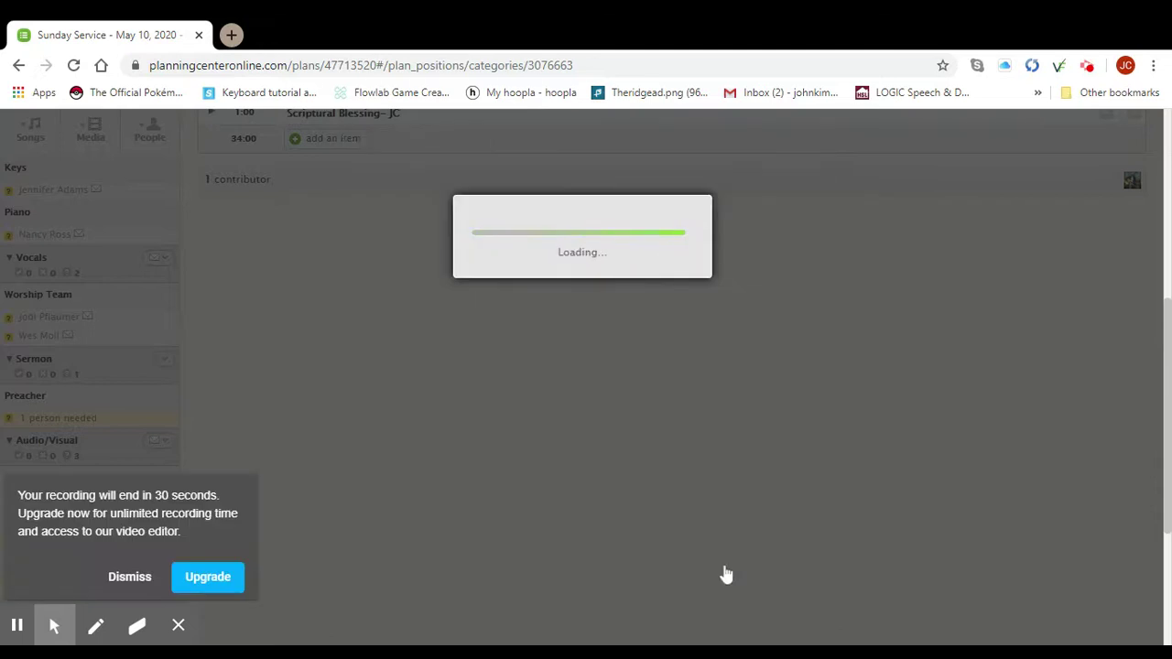
{"action": "scroll", "coordinate": [73, 424], "scroll_direction": "down", "scroll_amount": 1}
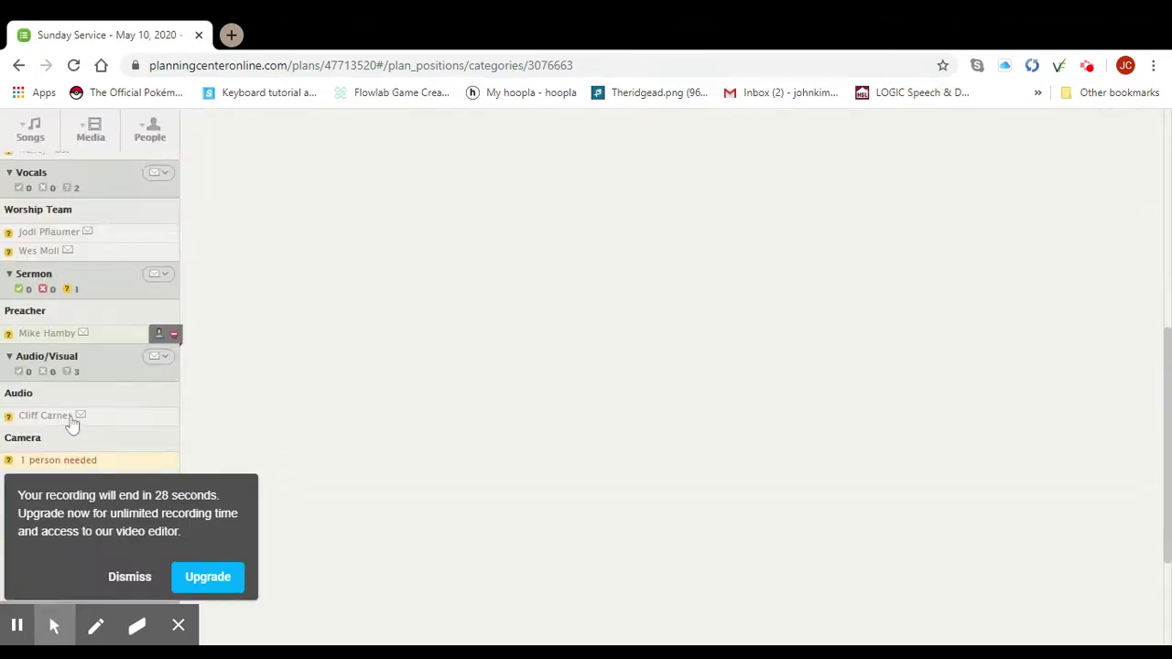
Schedule an available person to fill the Camera position.
{"action": "left_click", "coordinate": [133, 577]}
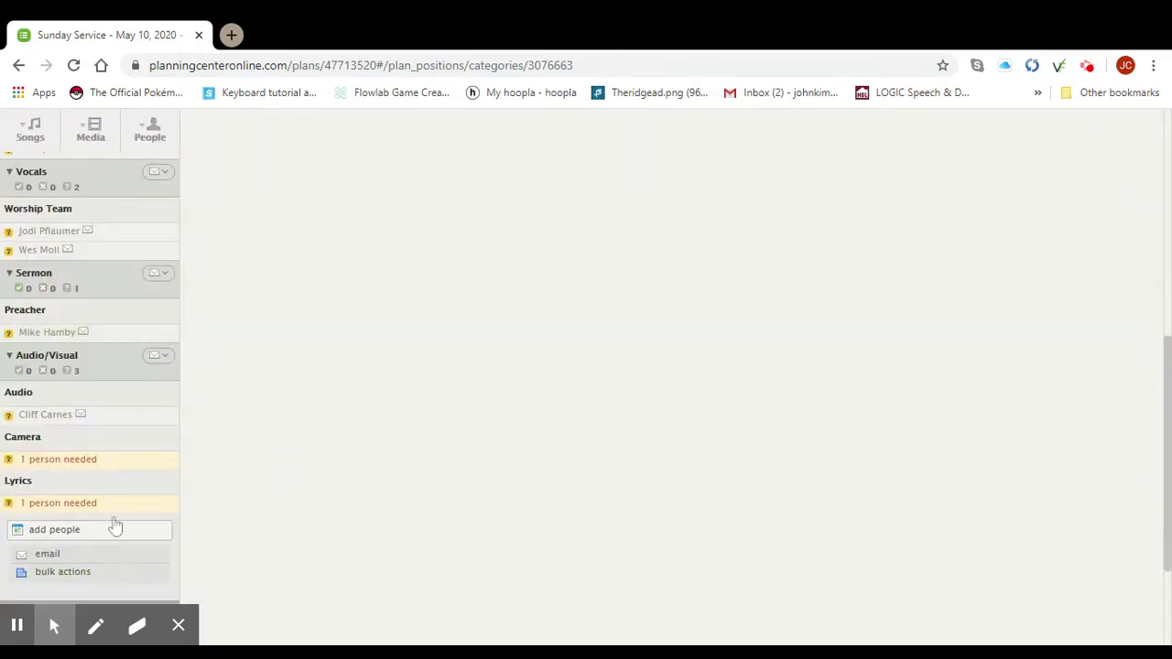
{"action": "left_click", "coordinate": [79, 462]}
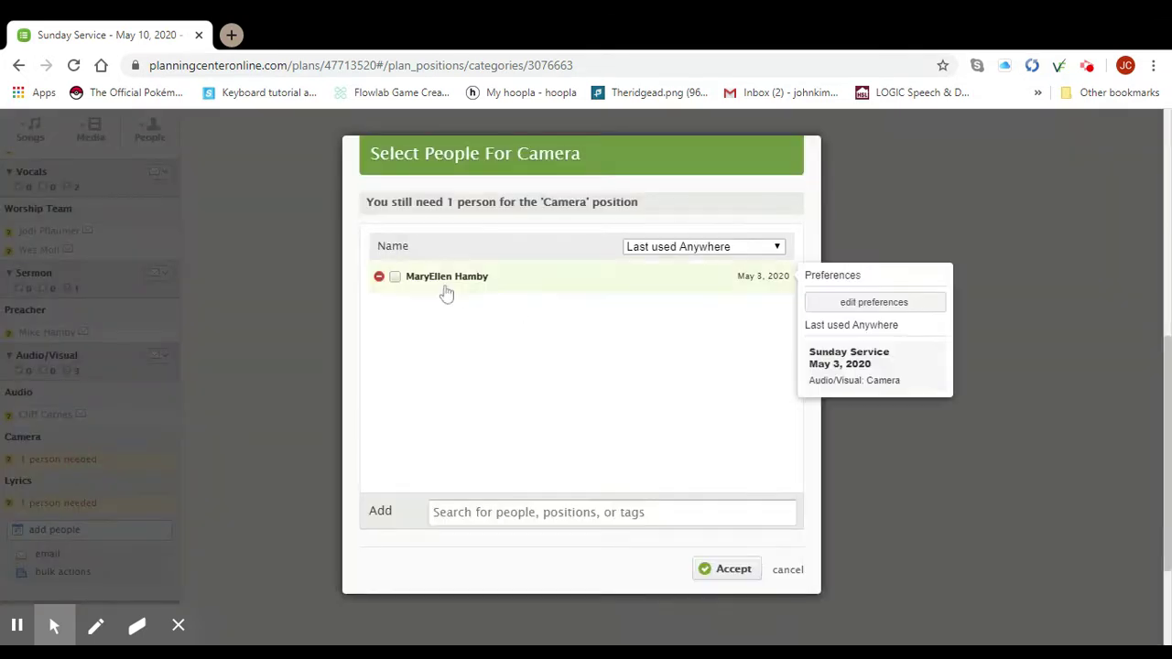
{"action": "left_click", "coordinate": [441, 279]}
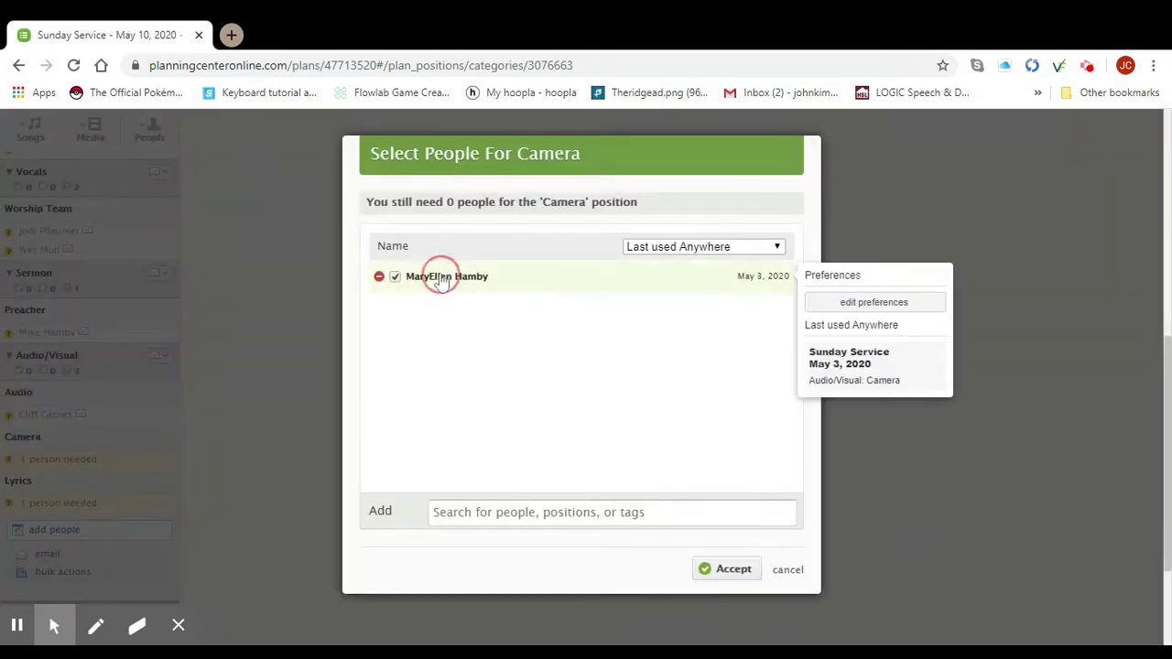
{"action": "left_click", "coordinate": [733, 572]}
{"action": "left_click", "coordinate": [732, 574]}
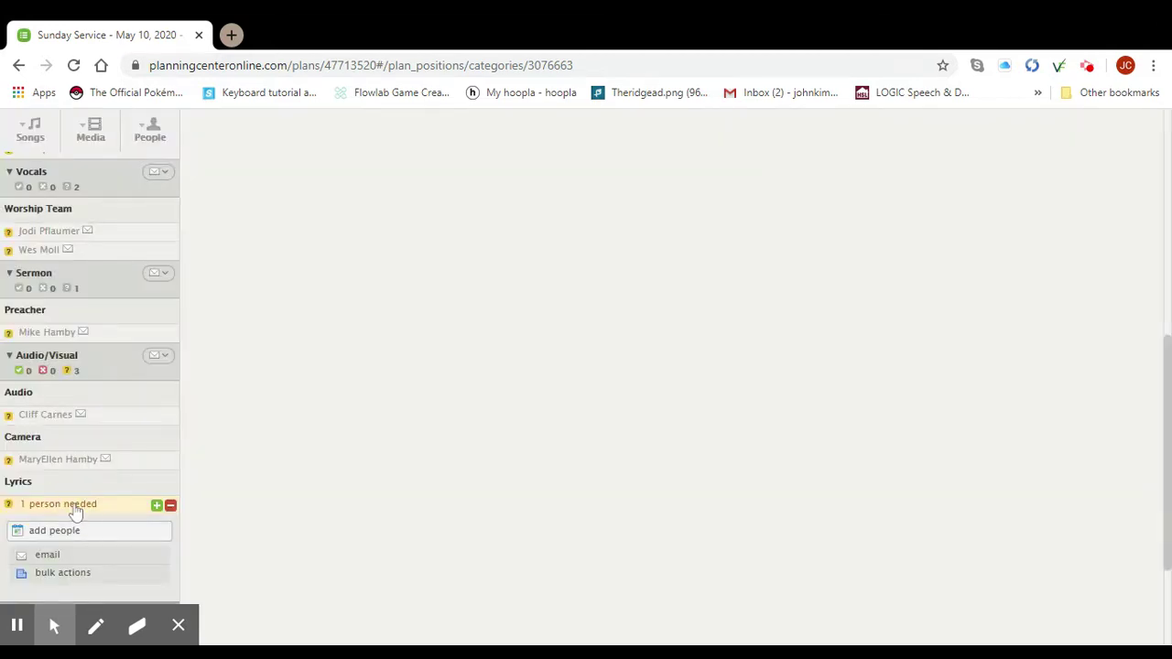
{"action": "left_click", "coordinate": [76, 508]}
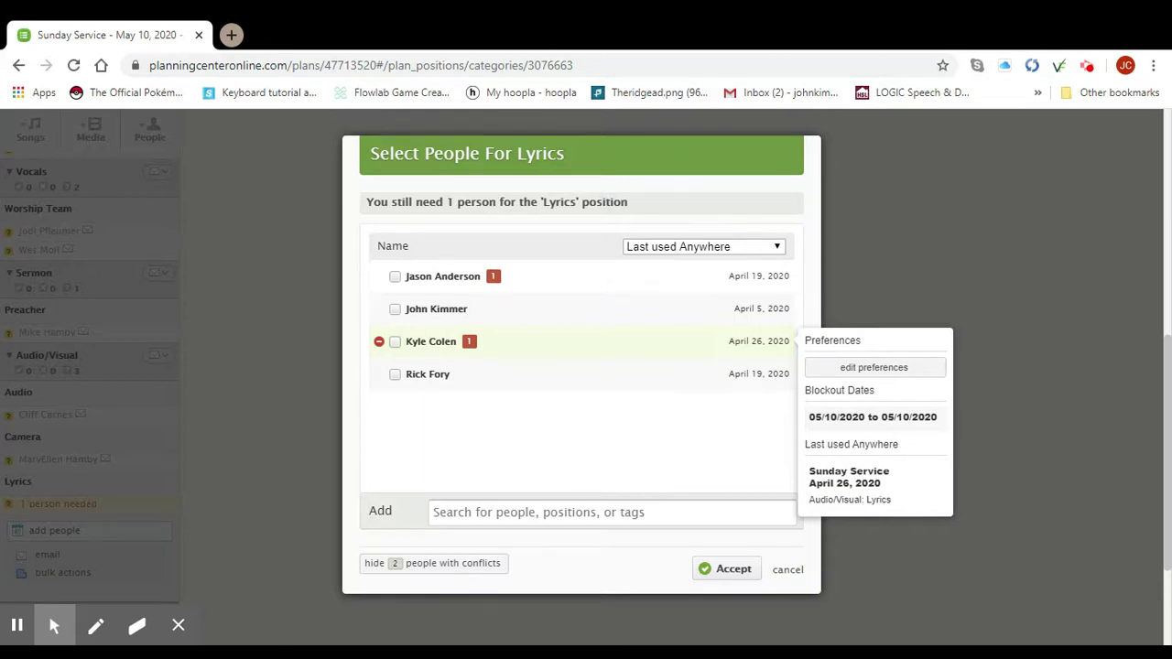
Select the conflict-free person for Lyrics, passing over the two people with conflicts.
{"action": "left_click", "coordinate": [396, 310]}
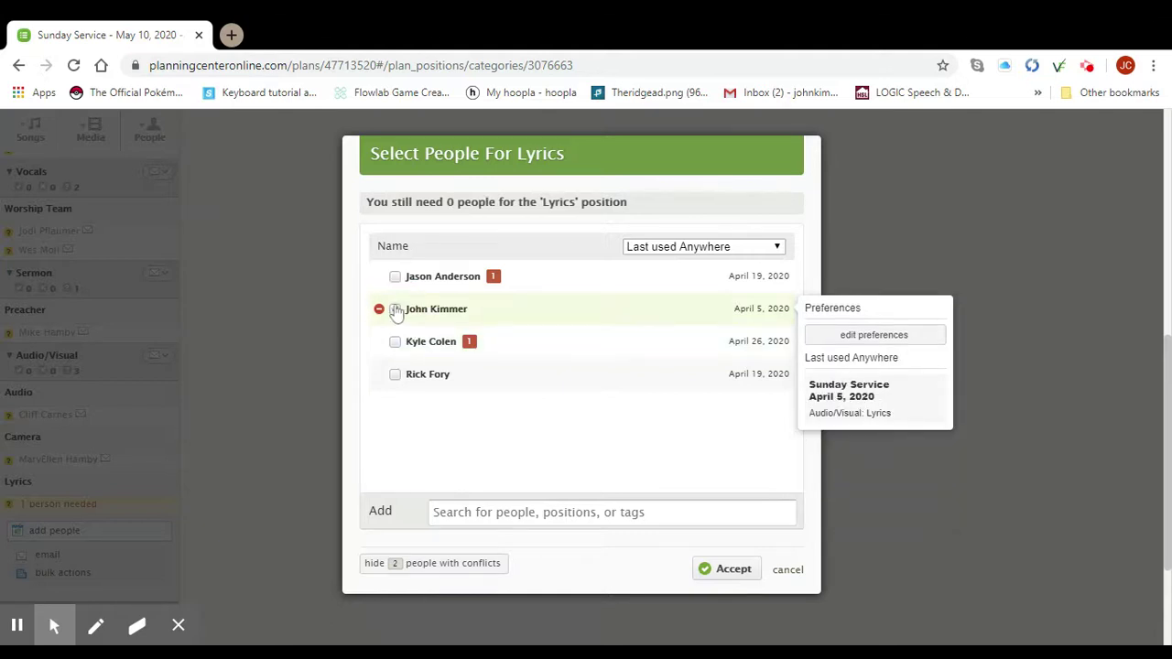